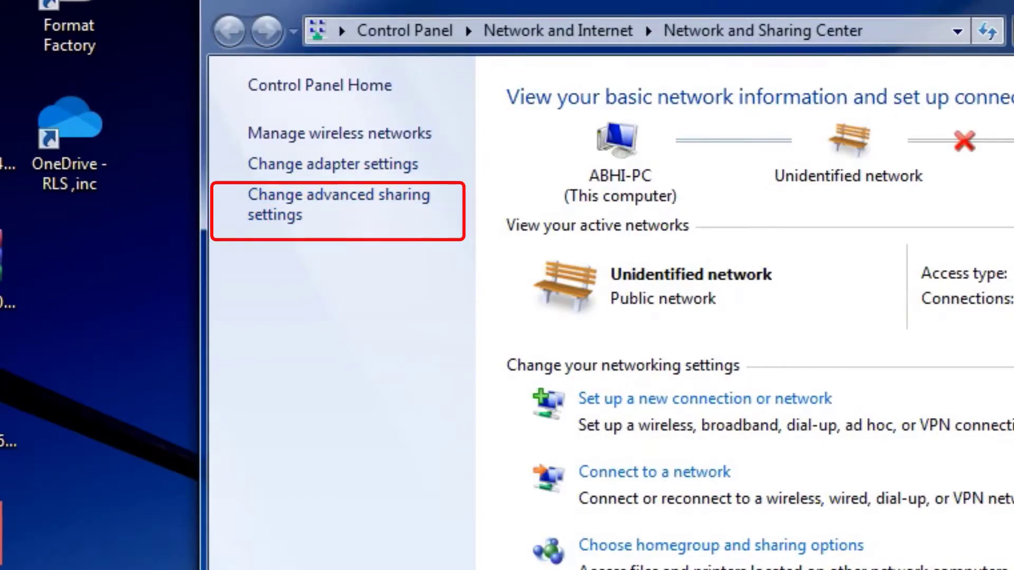
Open the advanced sharing settings and turn on Public folder sharing for anyone with network access
{"action": "left_click", "coordinate": [338, 196]}
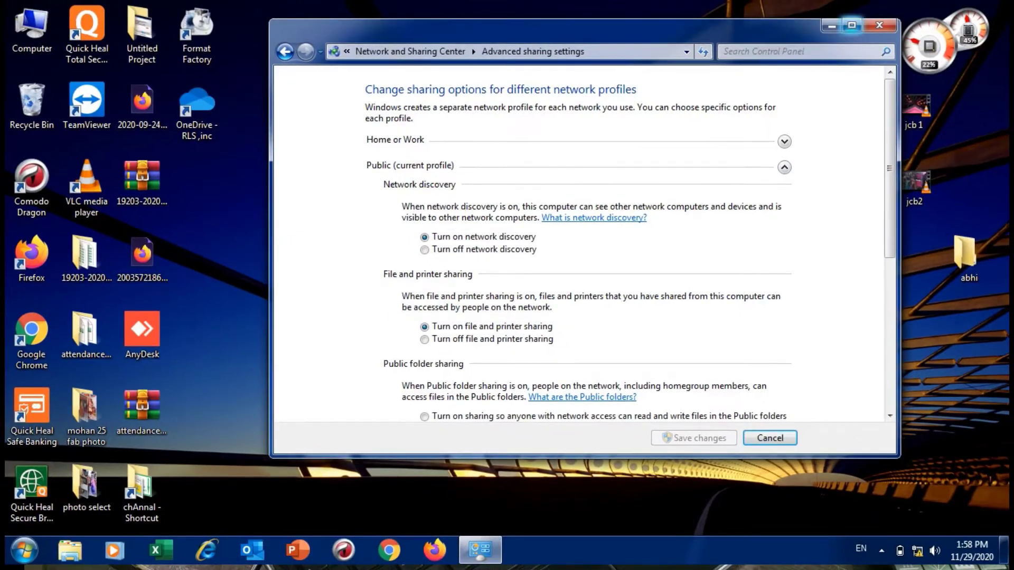
{"action": "left_click", "coordinate": [852, 25]}
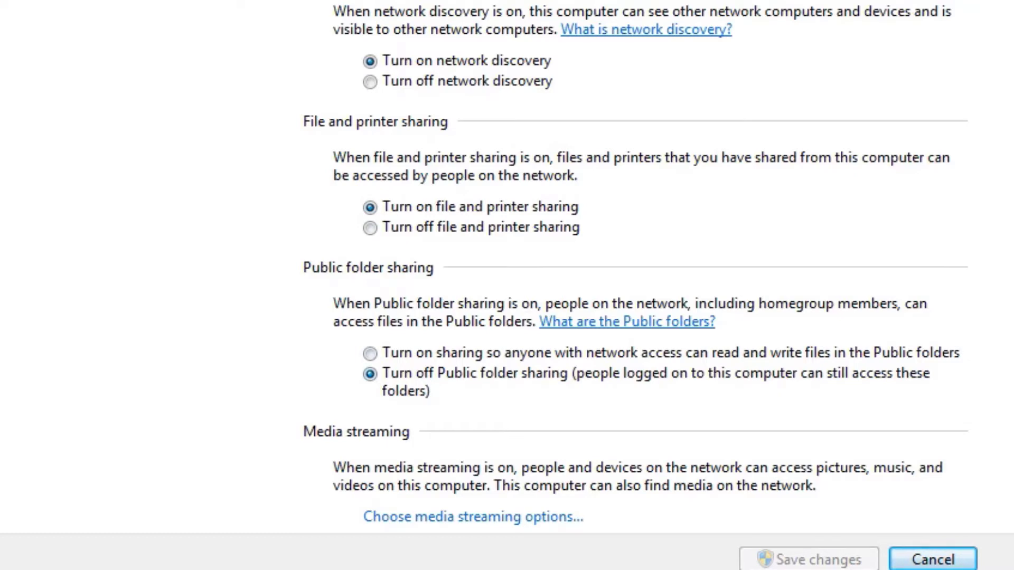
{"action": "left_click", "coordinate": [370, 353]}
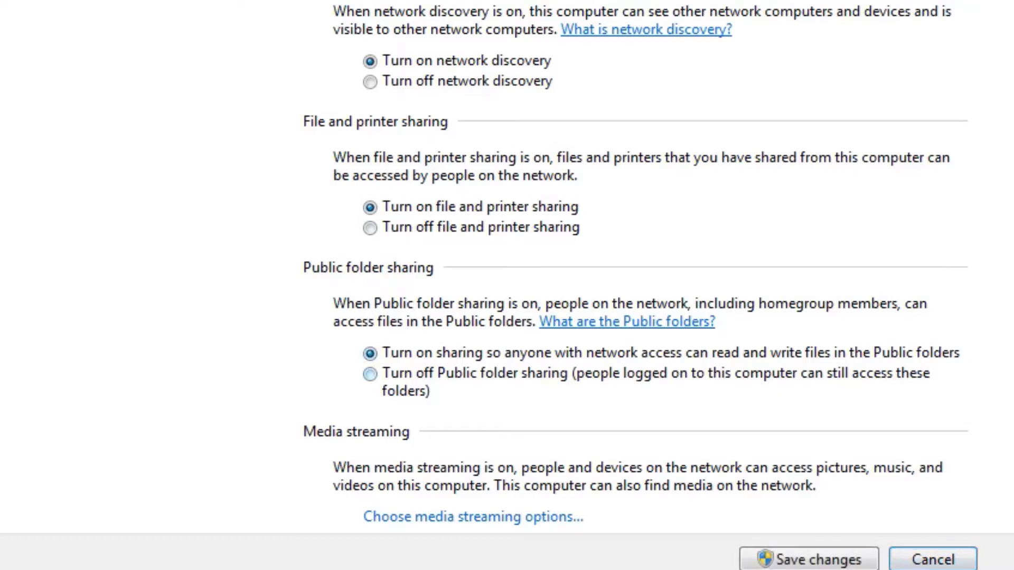
Turn off password protected sharing and save the changed sharing settings
{"action": "scroll", "coordinate": [370, 353], "scroll_direction": "down", "scroll_amount": 1}
{"action": "scroll", "coordinate": [635, 265], "scroll_direction": "down", "scroll_amount": 2}
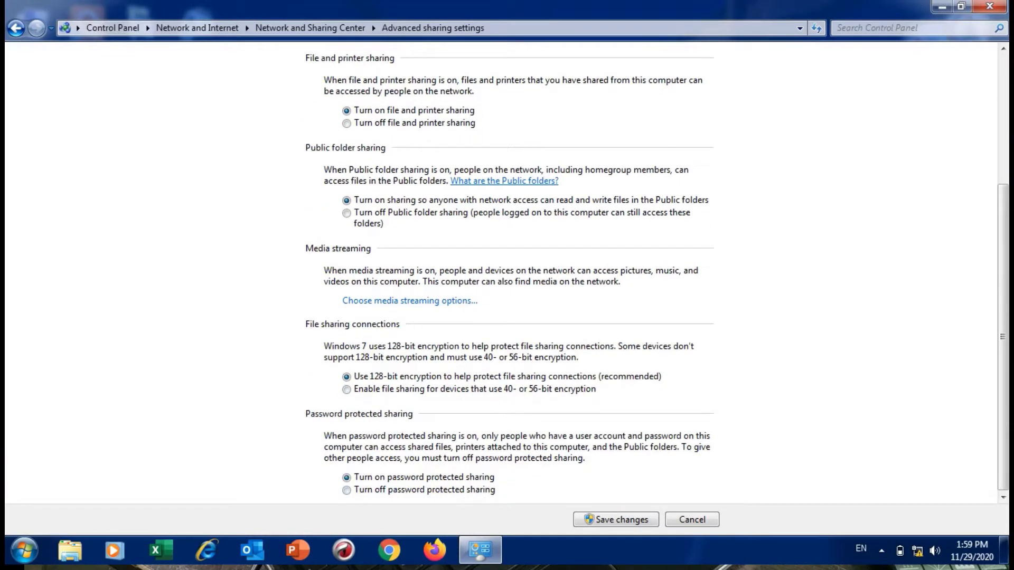
{"action": "left_click", "coordinate": [346, 490]}
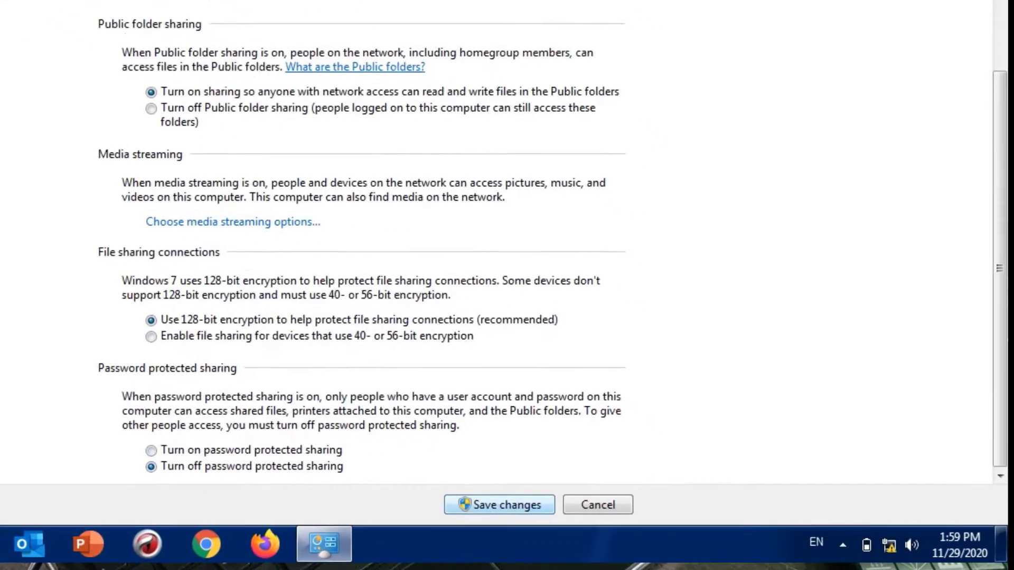
{"action": "key", "text": "Return"}
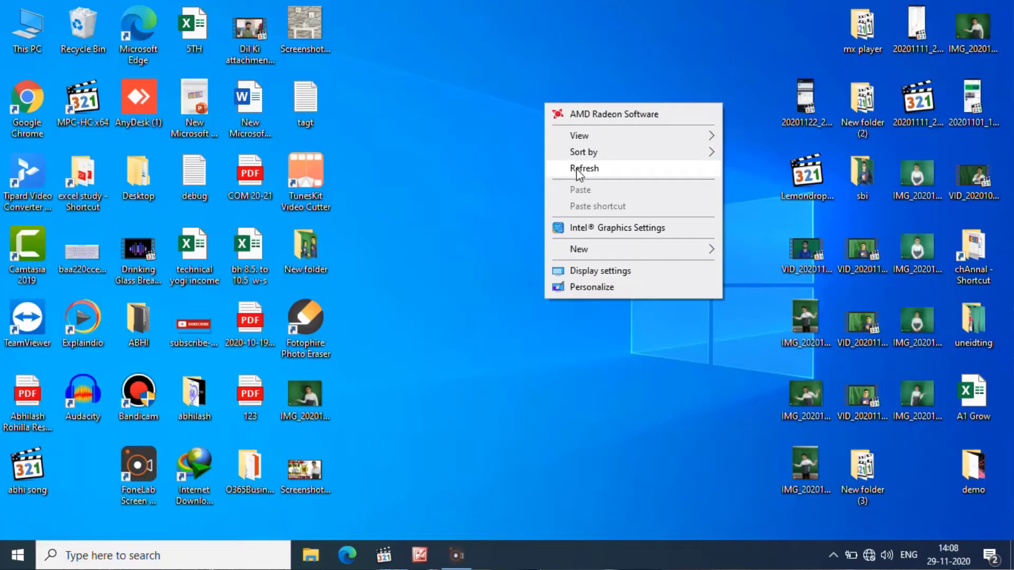
{"action": "left_click", "coordinate": [576, 170]}
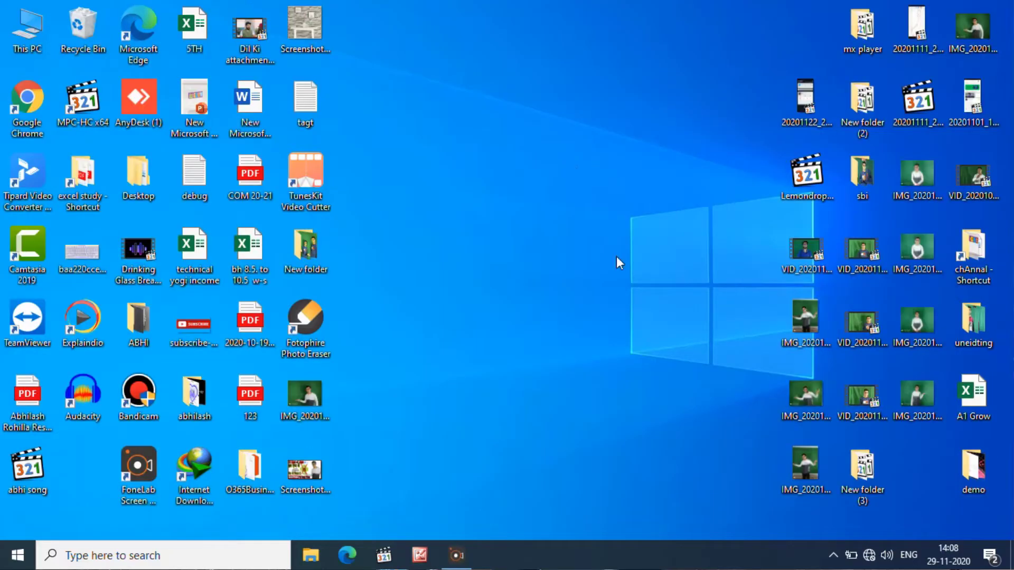
{"action": "right_click", "coordinate": [577, 189]}
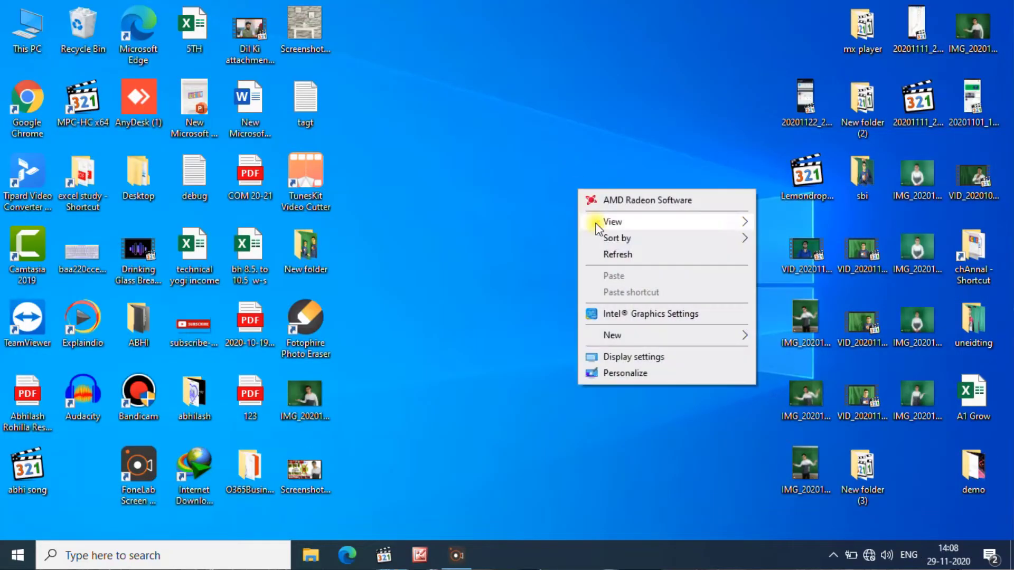
{"action": "left_click", "coordinate": [614, 255]}
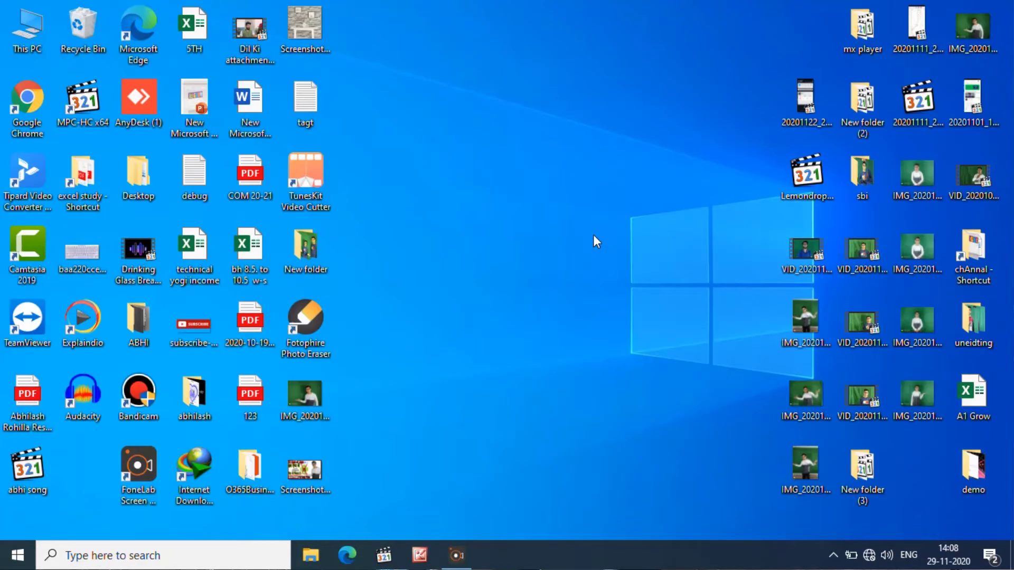
{"action": "right_click", "coordinate": [533, 130]}
{"action": "left_click", "coordinate": [552, 195]}
{"action": "right_click", "coordinate": [542, 191]}
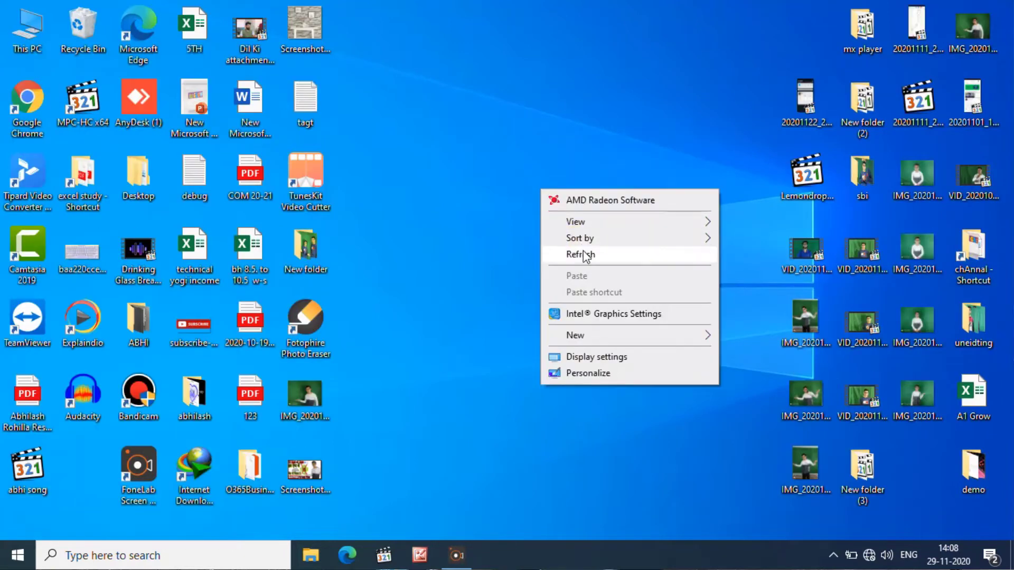
{"action": "left_click", "coordinate": [578, 255]}
{"action": "right_click", "coordinate": [539, 206]}
{"action": "left_click", "coordinate": [585, 272]}
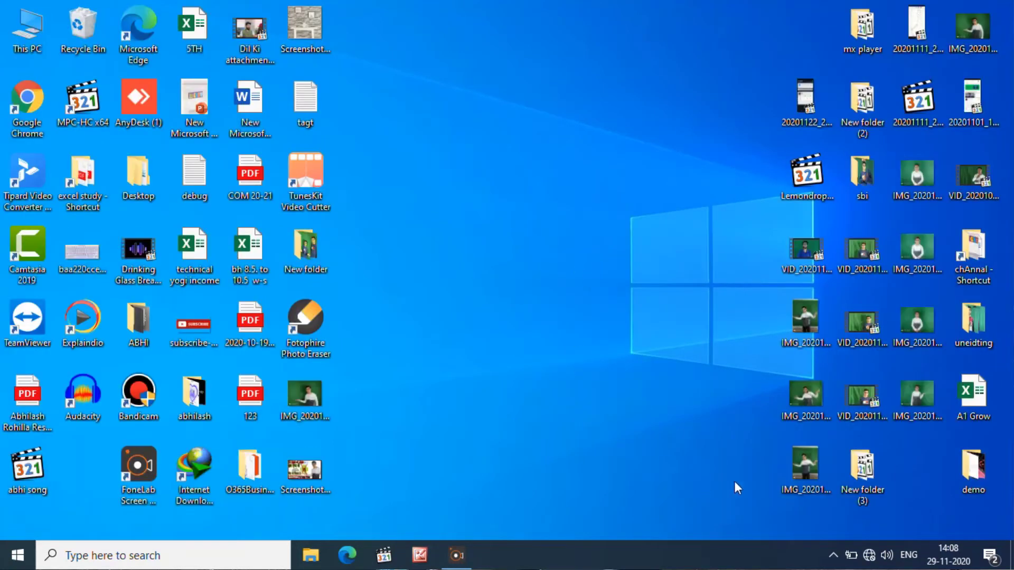
Open the Network and Sharing Center on the Windows 10 computer, starting from the Network location in This PC
{"action": "double_click", "coordinate": [15, 31]}
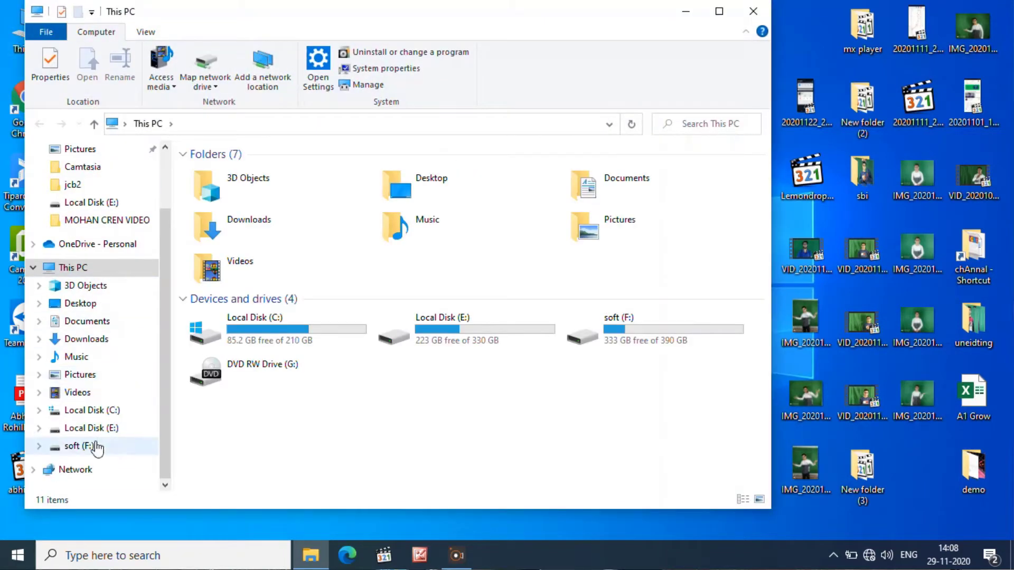
{"action": "left_click", "coordinate": [75, 469]}
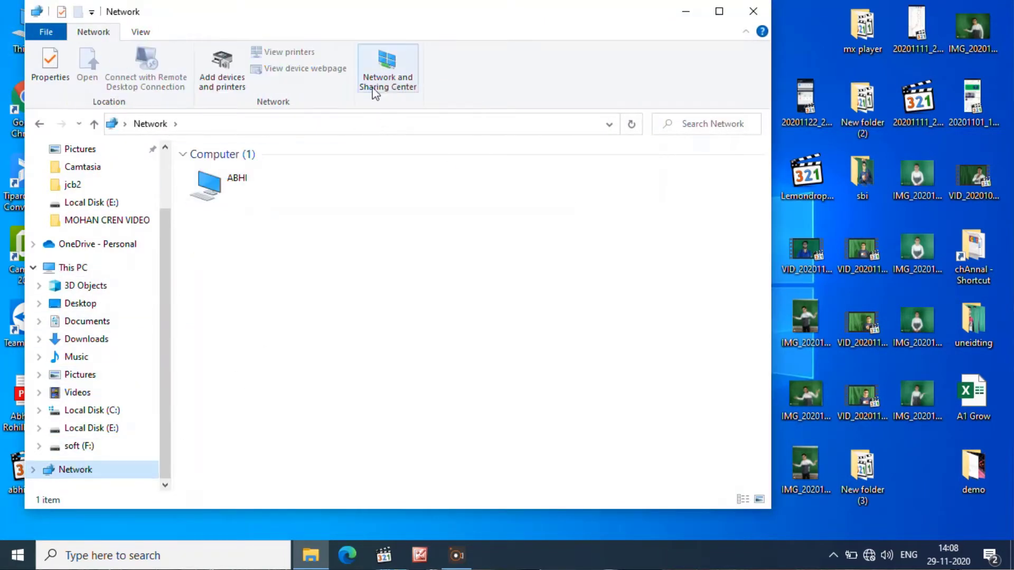
{"action": "left_click", "coordinate": [391, 80]}
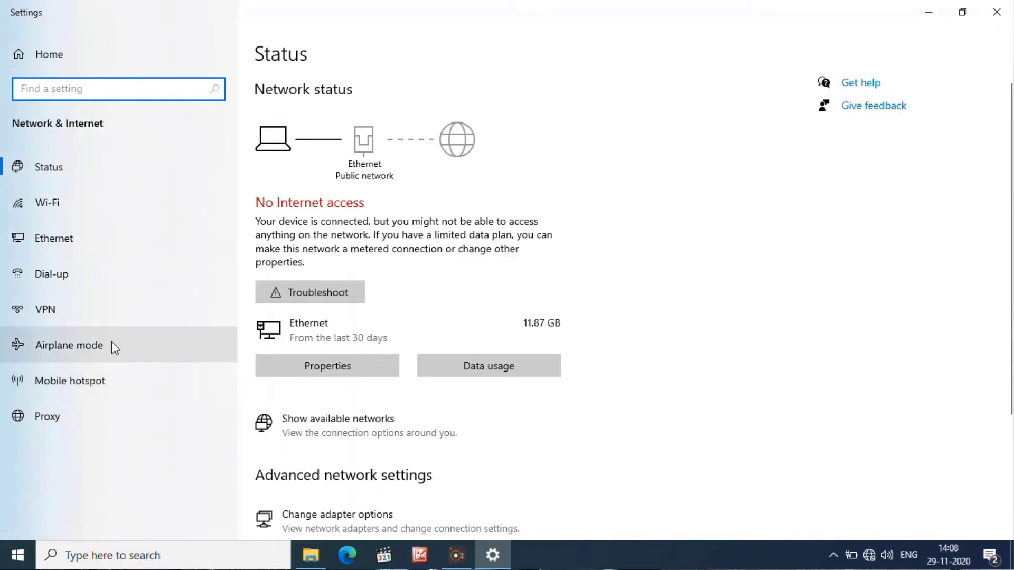
{"action": "scroll", "coordinate": [373, 432], "scroll_direction": "down", "scroll_amount": 3}
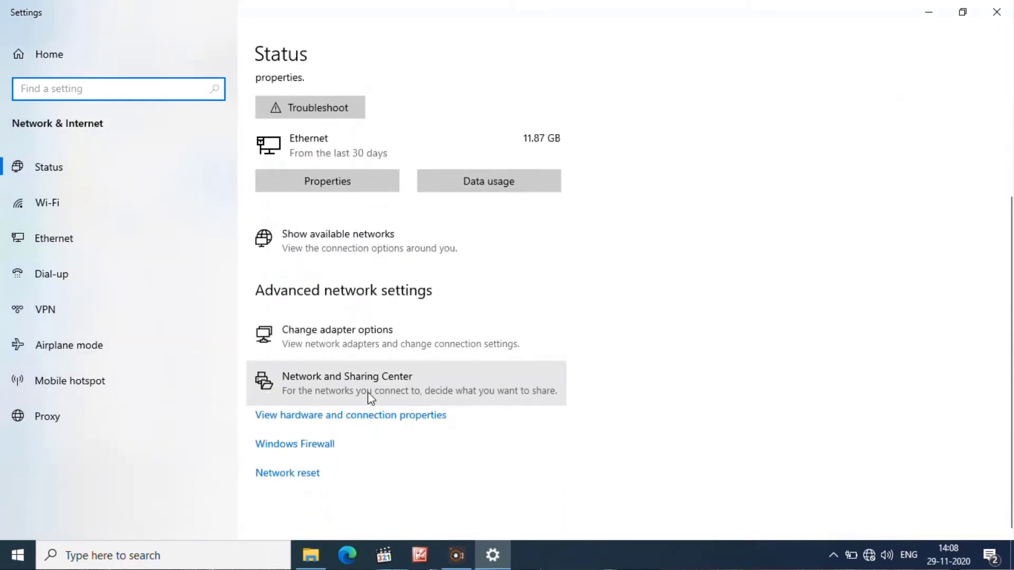
{"action": "scroll", "coordinate": [368, 396], "scroll_direction": "up", "scroll_amount": 3}
{"action": "scroll", "coordinate": [369, 398], "scroll_direction": "down", "scroll_amount": 3}
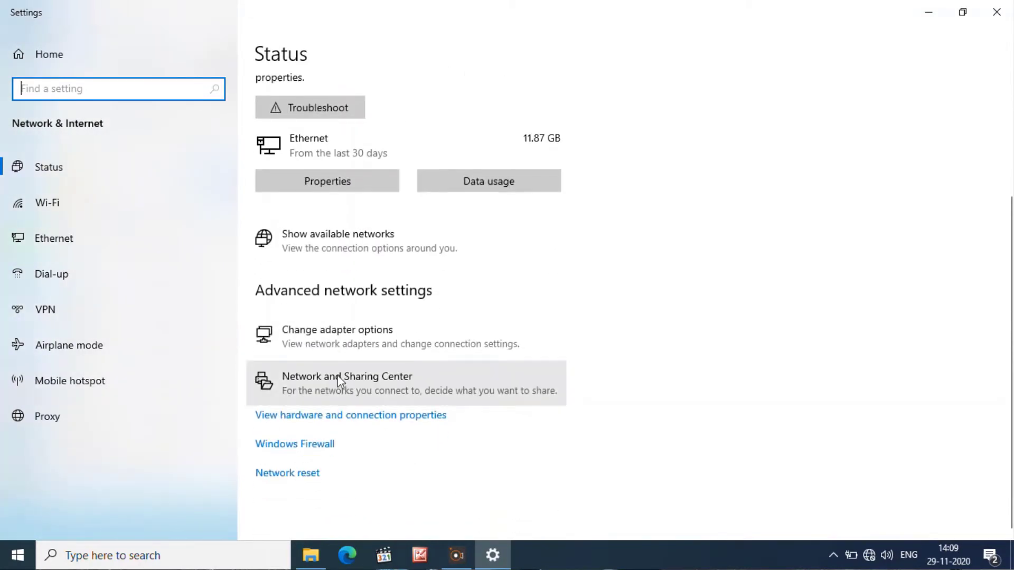
{"action": "left_click", "coordinate": [340, 379]}
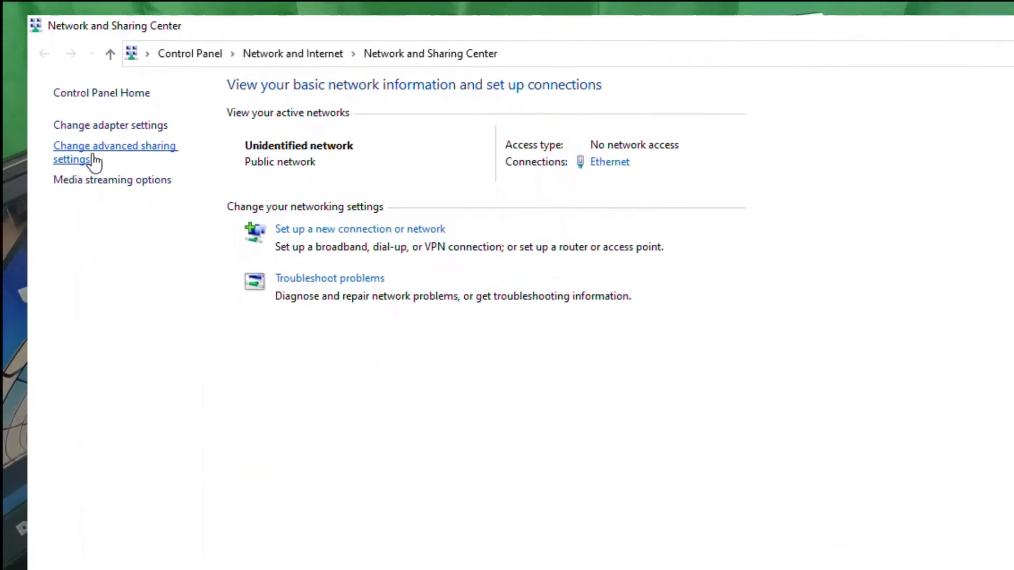
Review the All Networks options in the advanced sharing settings, including public folder and password protected sharing, and close the window
{"action": "left_click", "coordinate": [109, 182]}
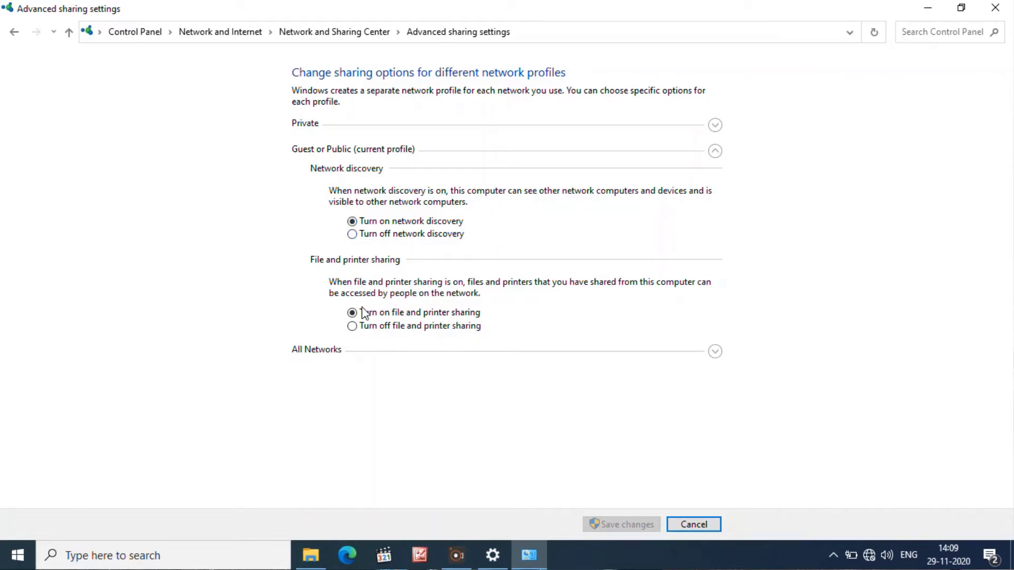
{"action": "left_click", "coordinate": [717, 352]}
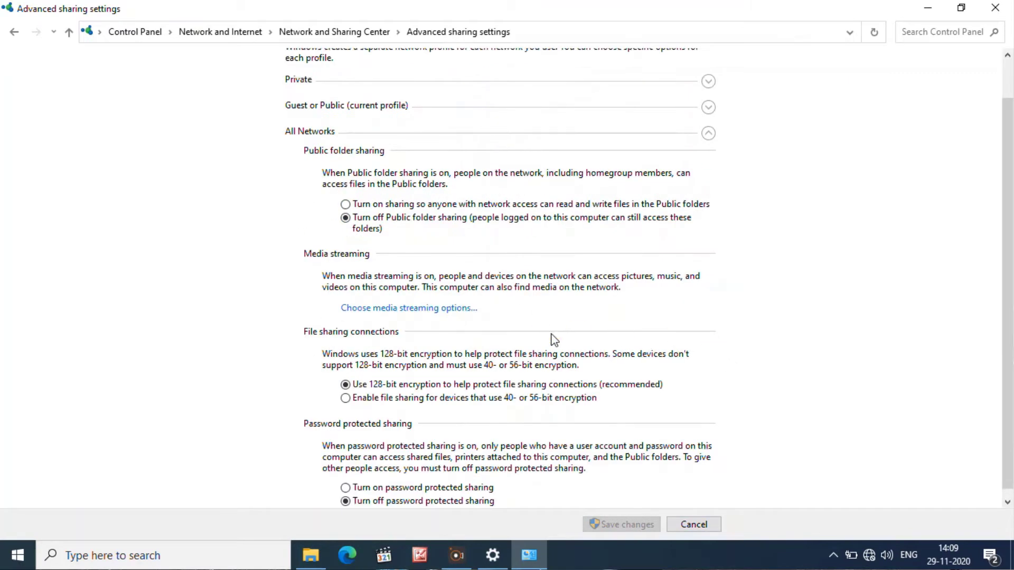
{"action": "scroll", "coordinate": [552, 339], "scroll_direction": "down", "scroll_amount": 1}
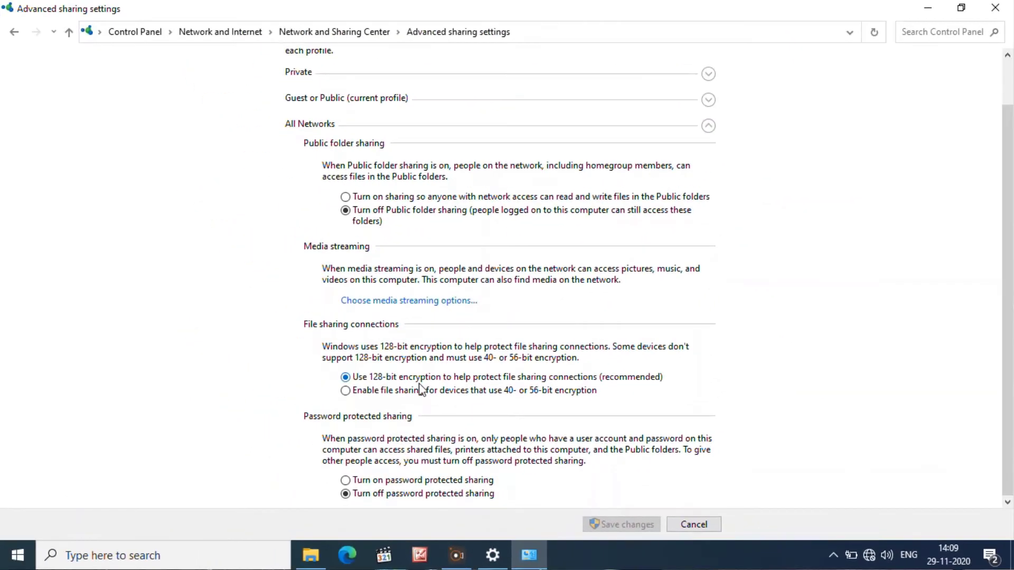
{"action": "scroll", "coordinate": [467, 387], "scroll_direction": "up", "scroll_amount": 2}
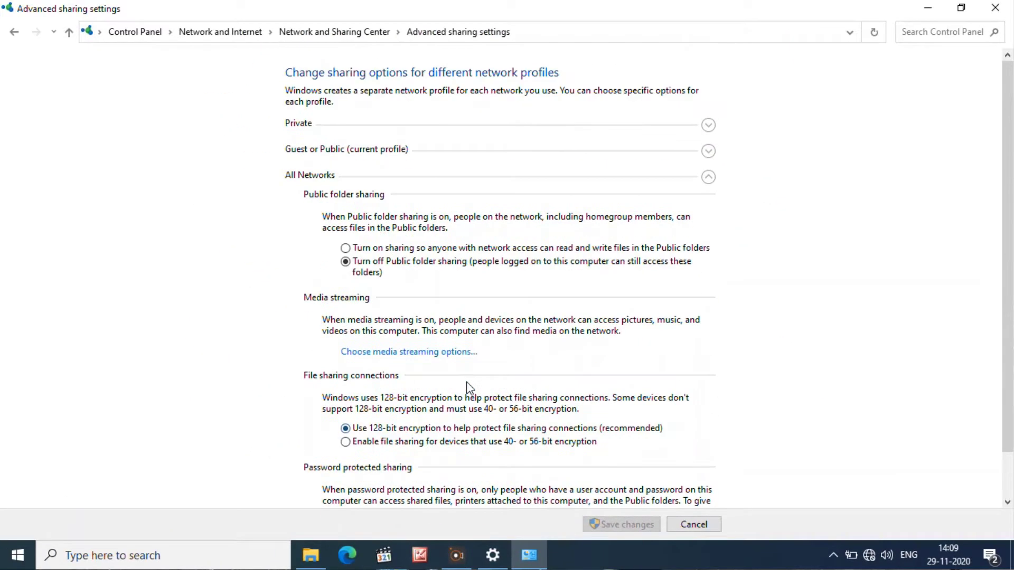
{"action": "left_click", "coordinate": [995, 8]}
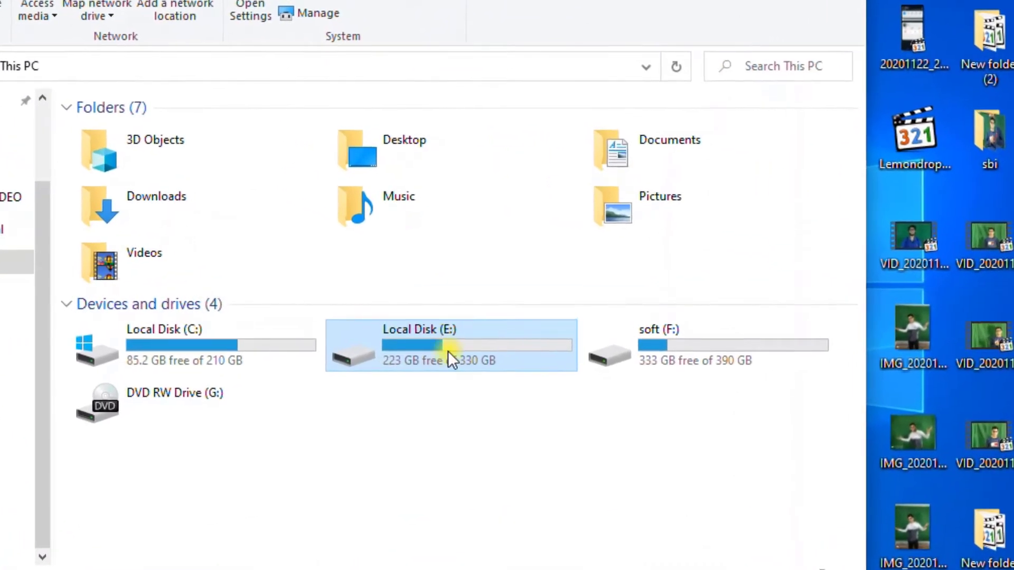
Open the advanced sharing options of Local Disk (E:) and enable Share this folder
{"action": "right_click", "coordinate": [448, 350]}
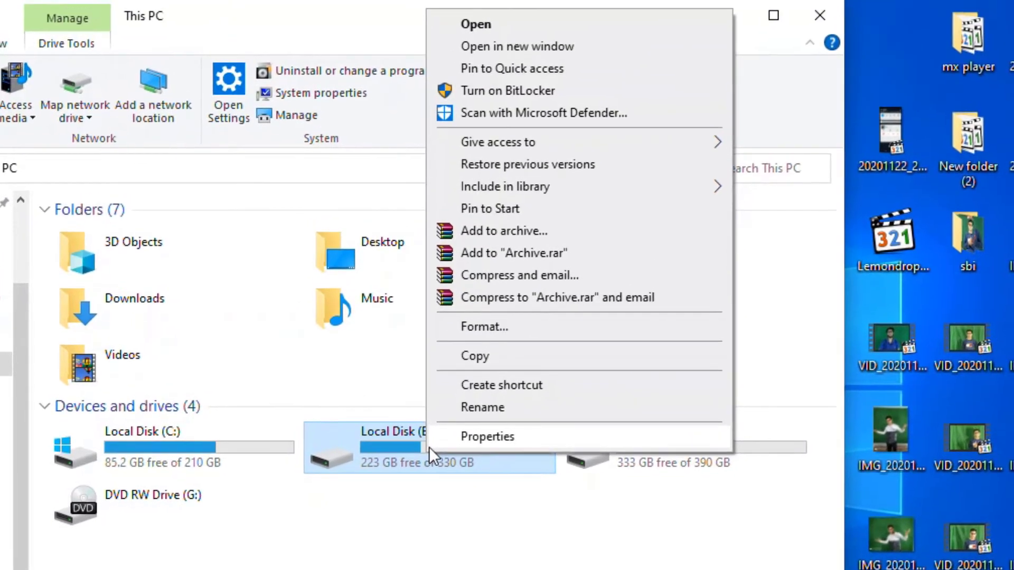
{"action": "left_click", "coordinate": [476, 441]}
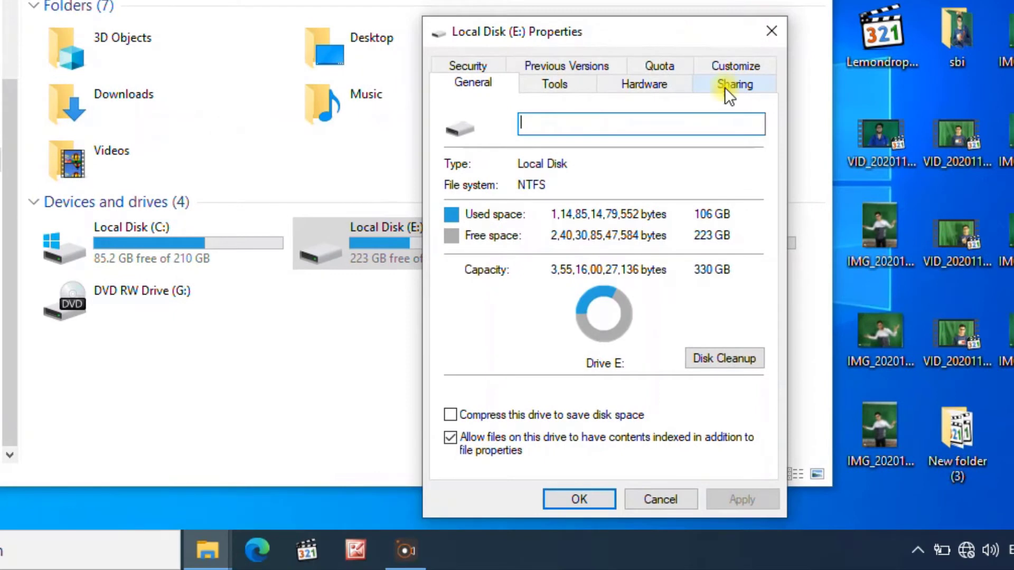
{"action": "left_click", "coordinate": [726, 85]}
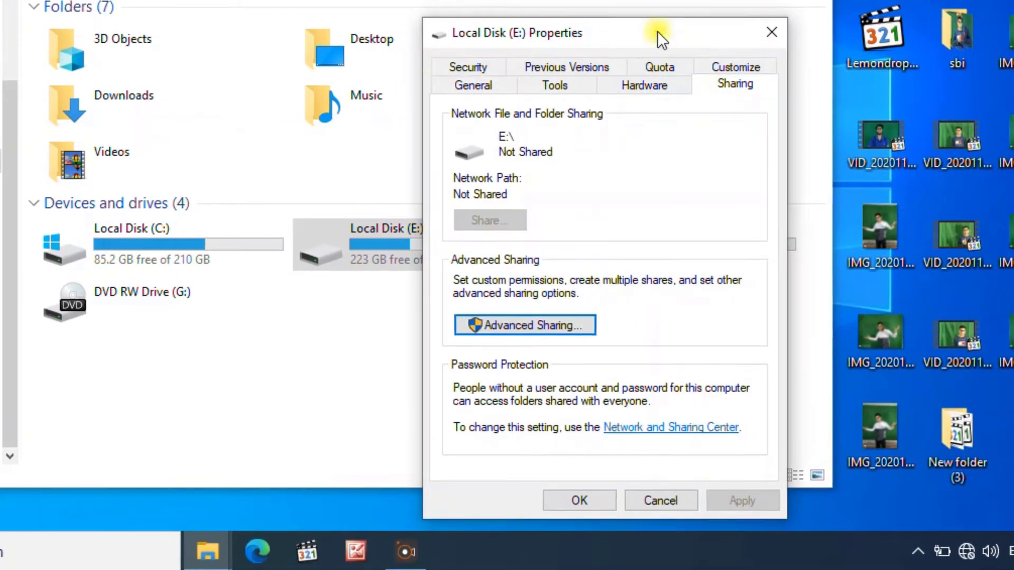
{"action": "left_click_drag", "start_coordinate": [657, 31], "coordinate": [433, 0]}
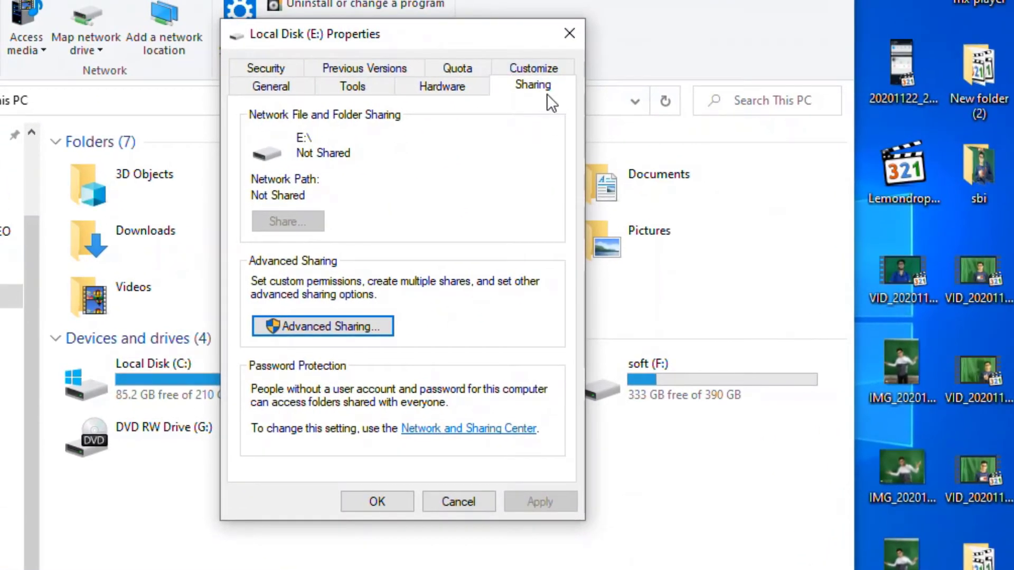
{"action": "left_click", "coordinate": [334, 330]}
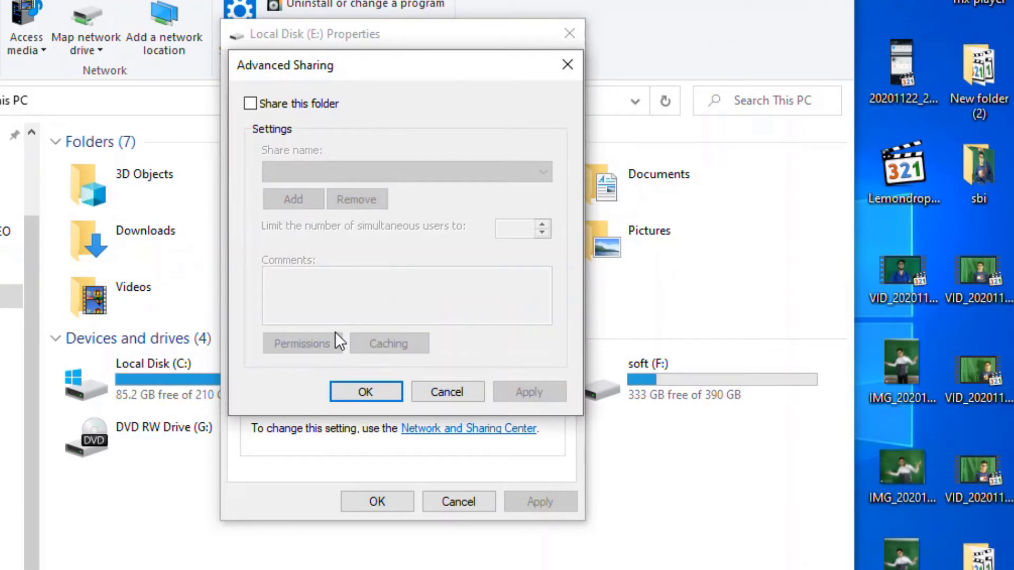
{"action": "left_click", "coordinate": [257, 108]}
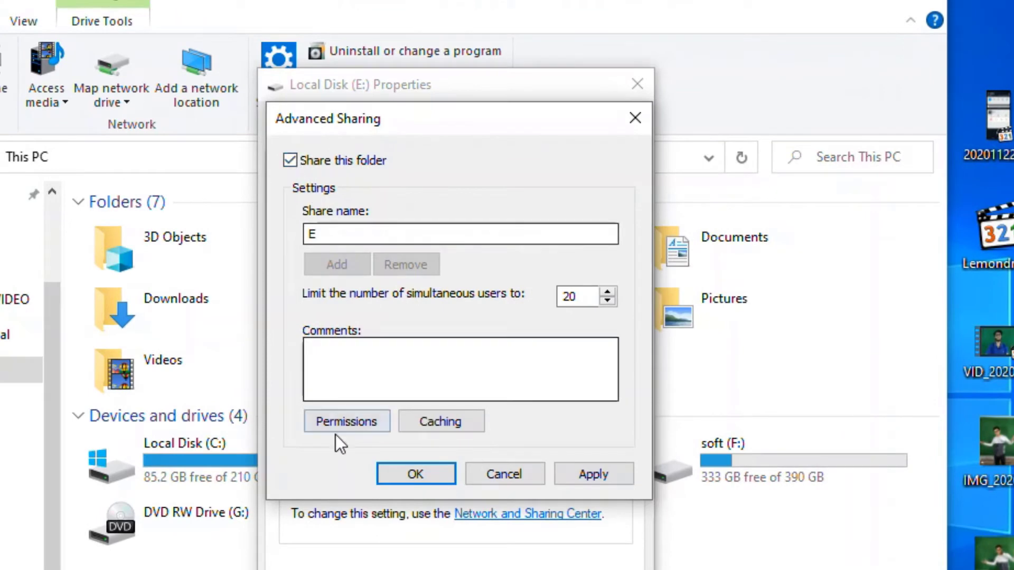
Allow Everyone Full Control in the share permissions for E, then apply the sharing and close the drive's properties and This PC
{"action": "left_click", "coordinate": [353, 425]}
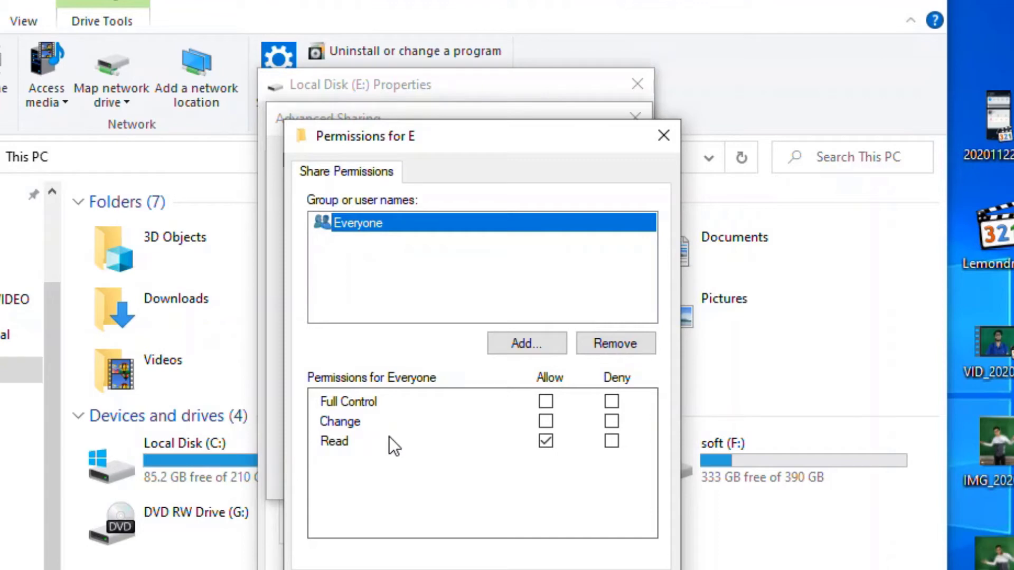
{"action": "left_click", "coordinate": [546, 403]}
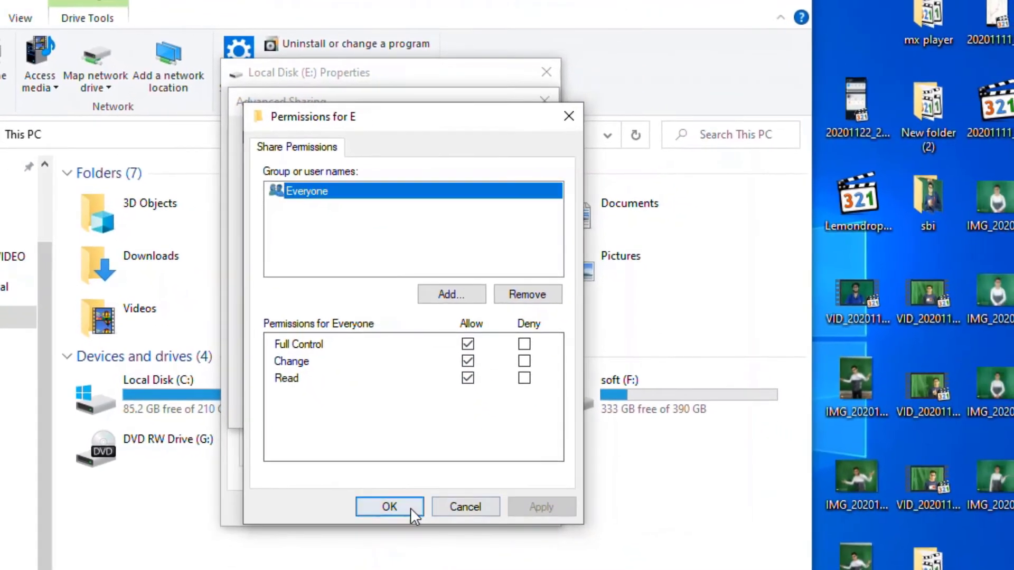
{"action": "left_click", "coordinate": [410, 507]}
{"action": "left_click", "coordinate": [493, 410]}
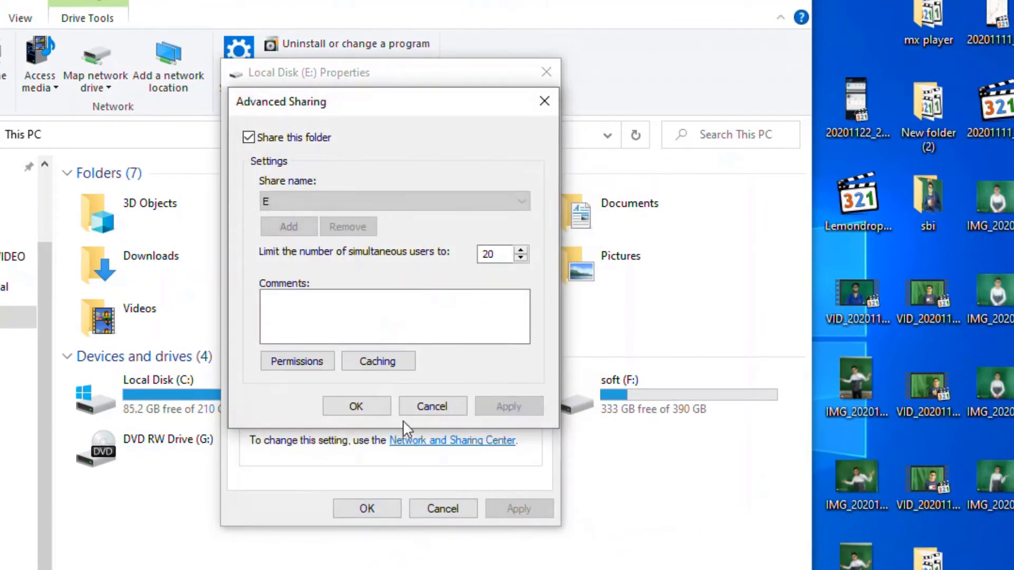
{"action": "left_click", "coordinate": [356, 406]}
{"action": "left_click", "coordinate": [375, 510]}
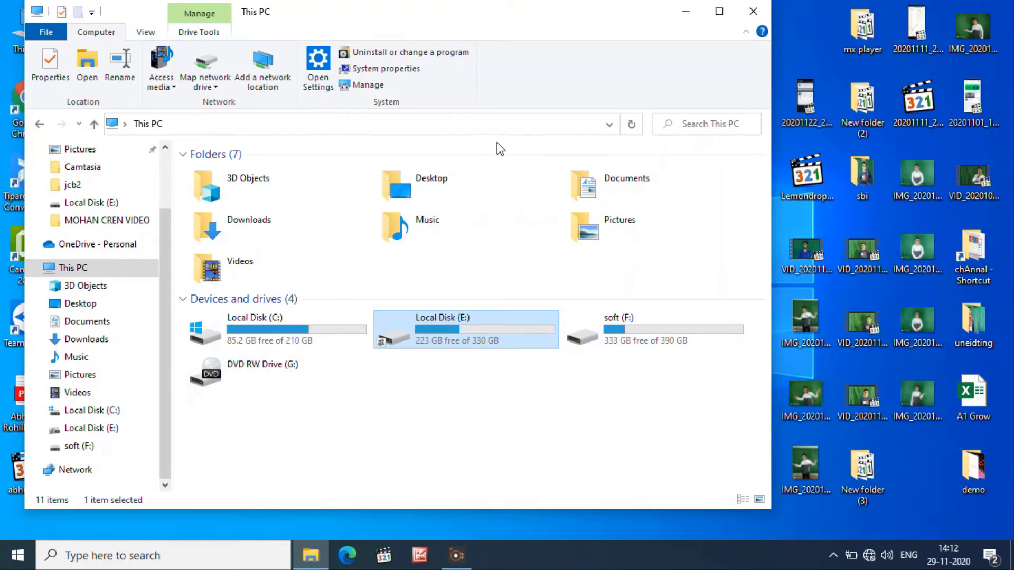
{"action": "left_click", "coordinate": [755, 11]}
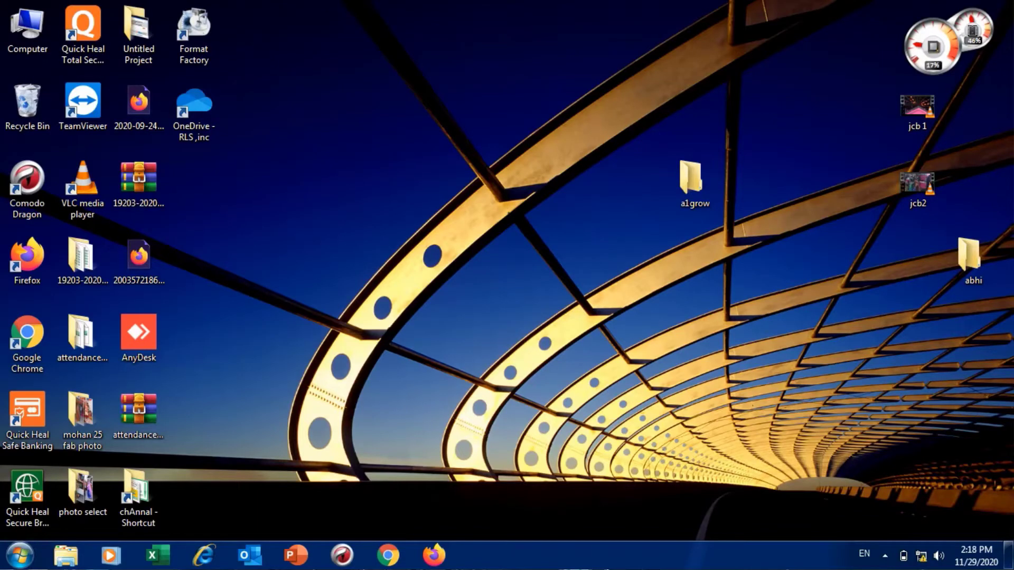
{"action": "right_click", "coordinate": [417, 180]}
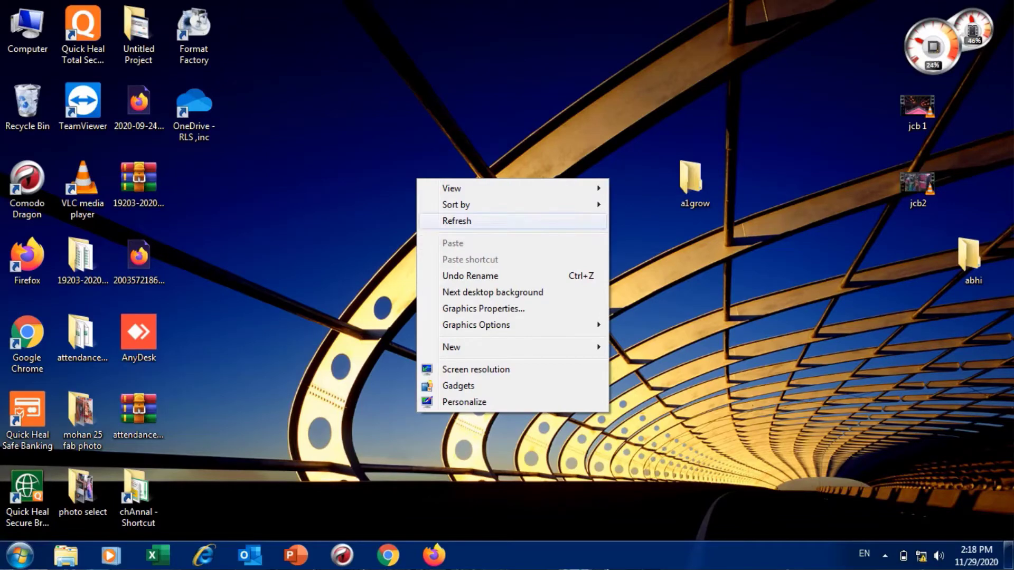
{"action": "left_click", "coordinate": [457, 220]}
{"action": "right_click", "coordinate": [437, 220]}
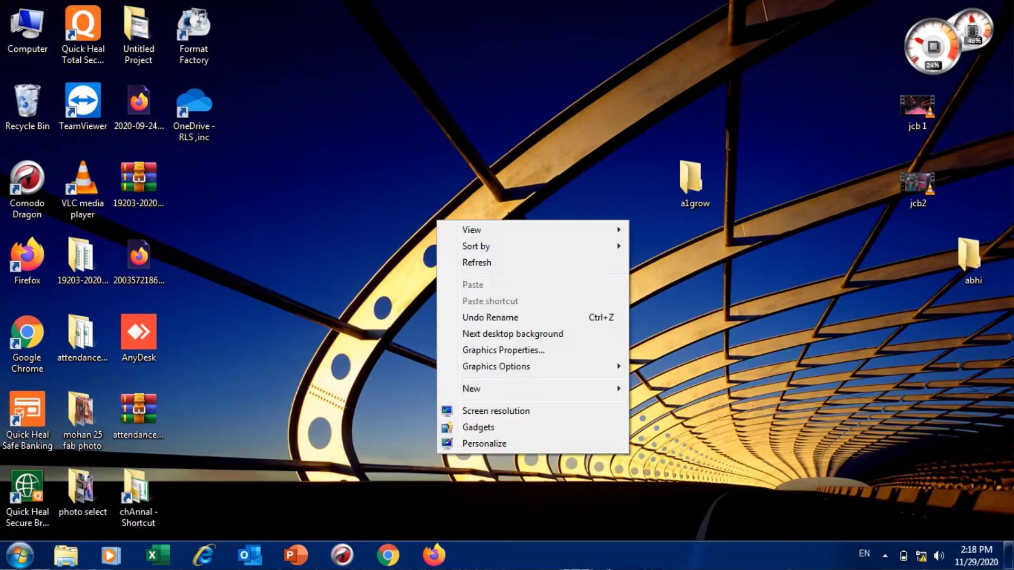
On the Windows 7 computer, browse the Network location to the Windows 10 computer and open its jcb 1 share in a restored, smaller window
{"action": "left_click", "coordinate": [469, 263]}
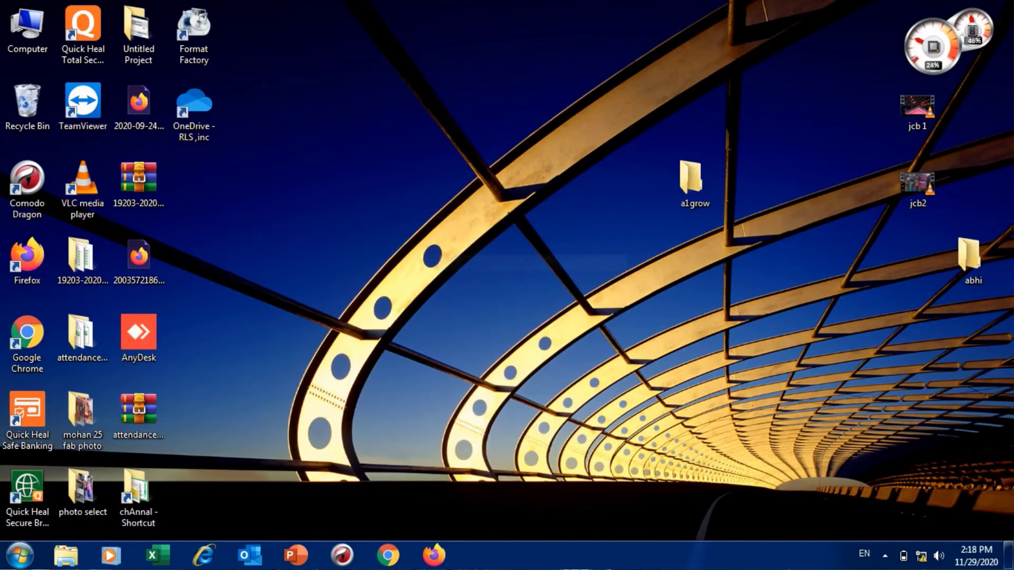
{"action": "double_click", "coordinate": [27, 27]}
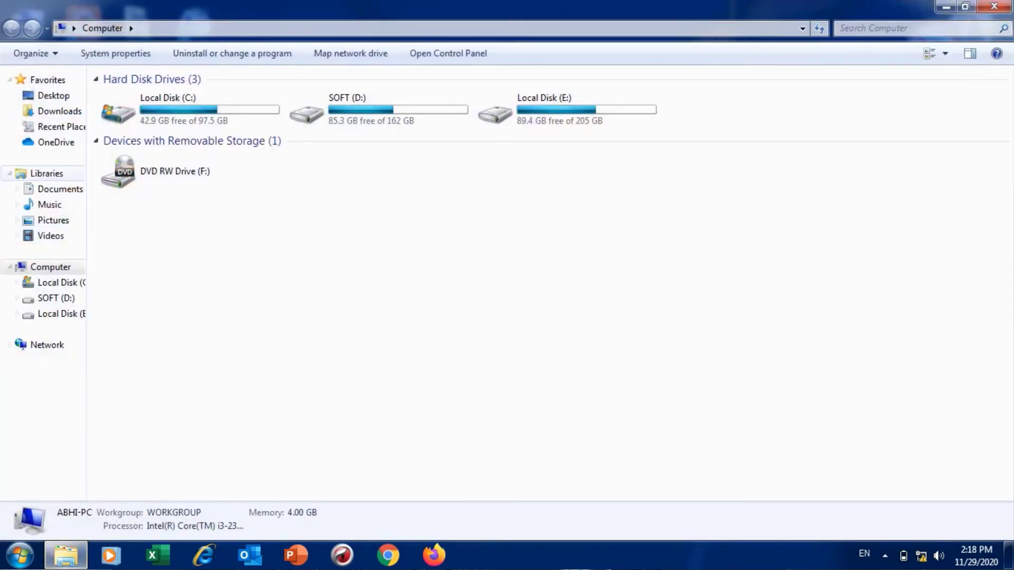
{"action": "left_click", "coordinate": [47, 345]}
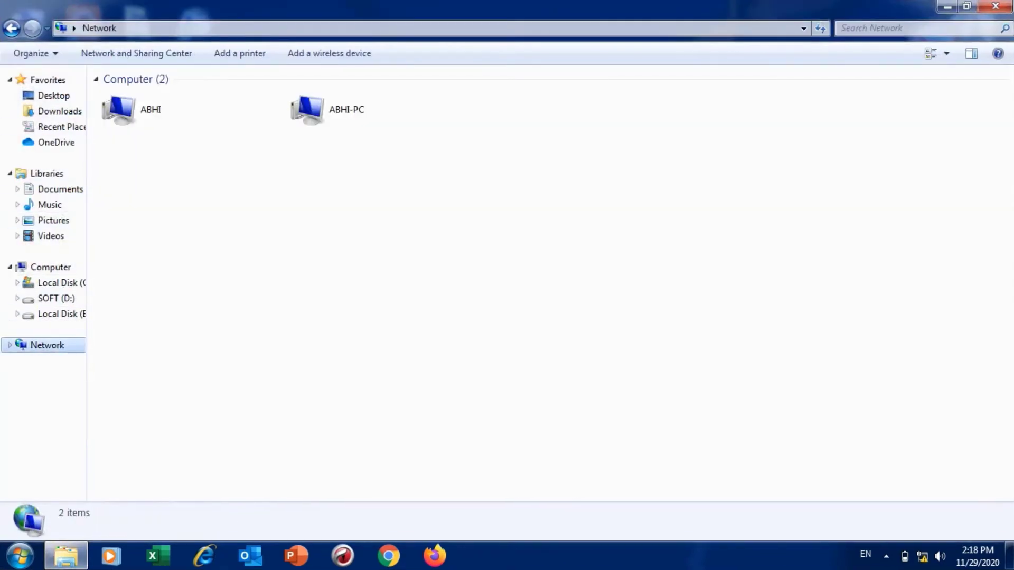
{"action": "double_click", "coordinate": [275, 119]}
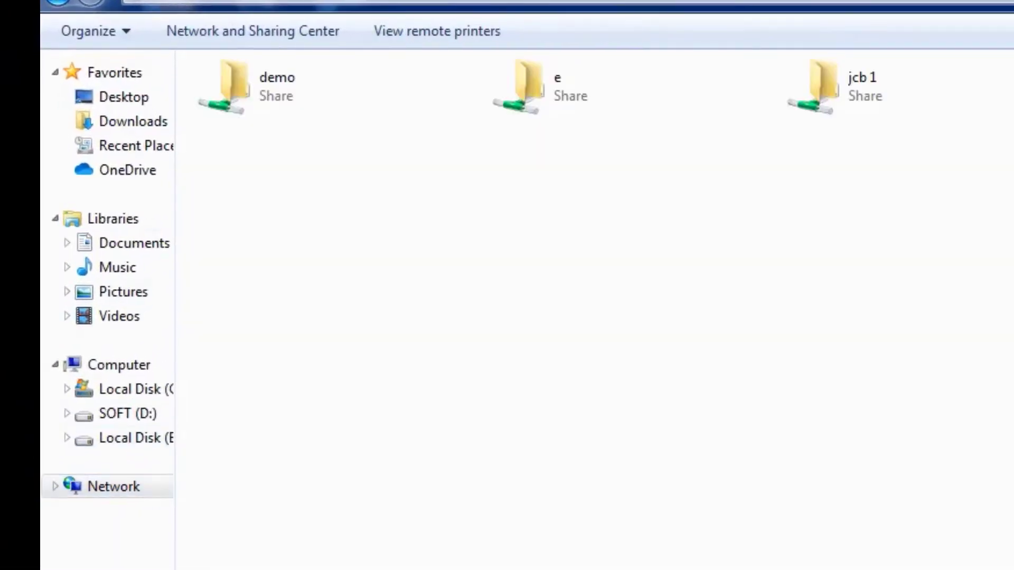
{"action": "key", "text": "super+Down"}
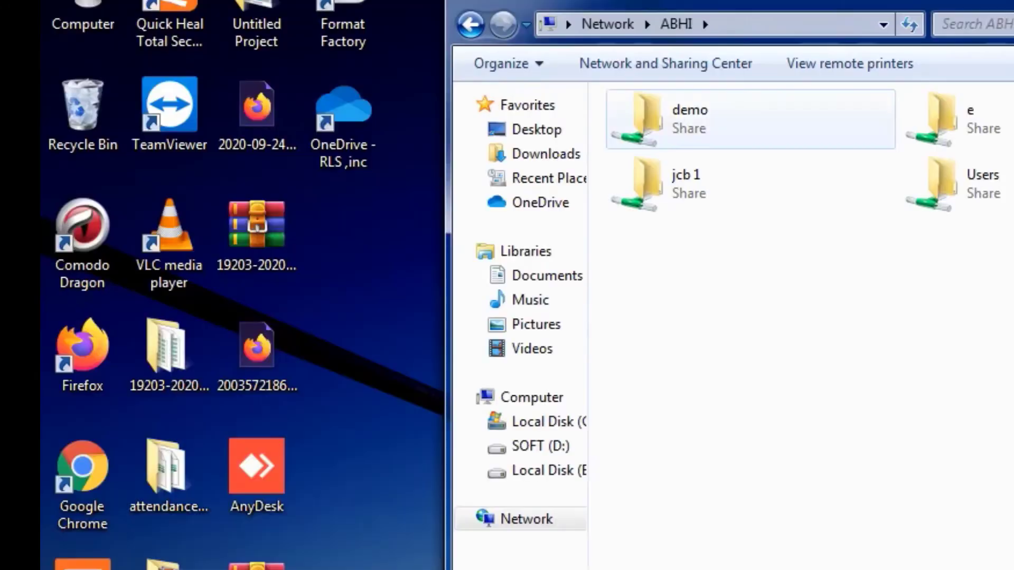
{"action": "double_click", "coordinate": [633, 179]}
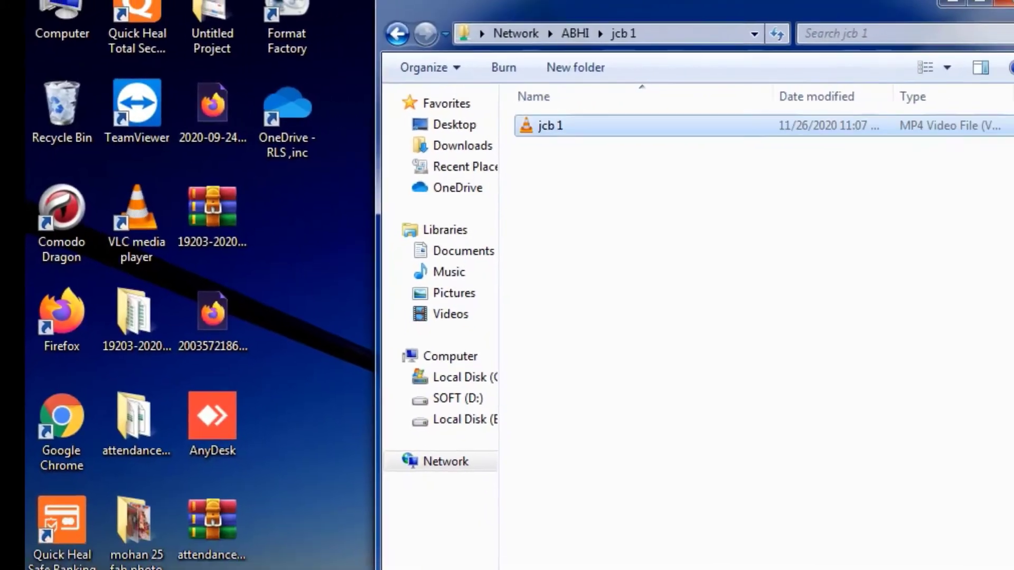
Check the size in the properties of the jcb 1 video on the network share and close the properties
{"action": "right_click", "coordinate": [661, 133]}
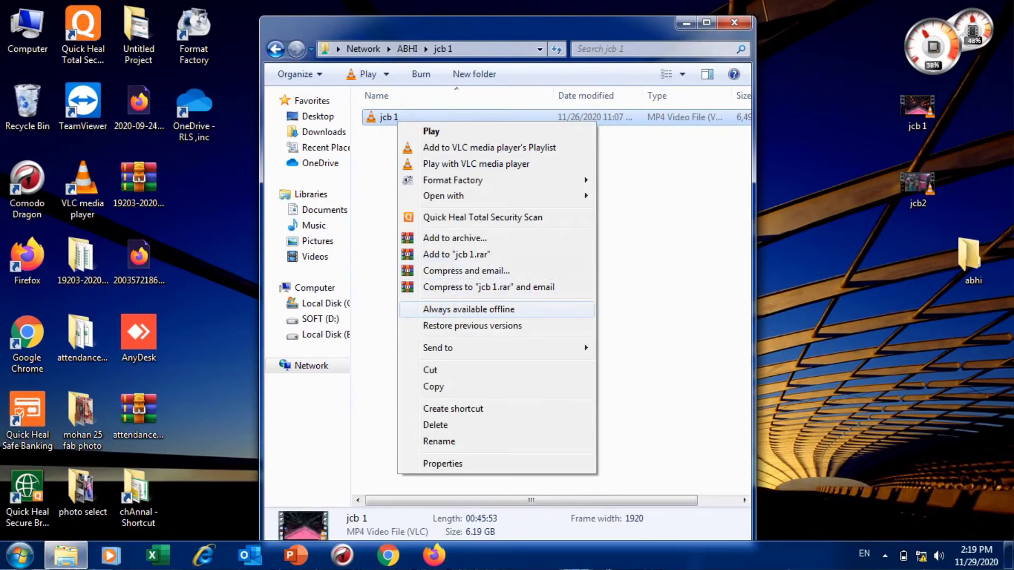
{"action": "left_click", "coordinate": [442, 463]}
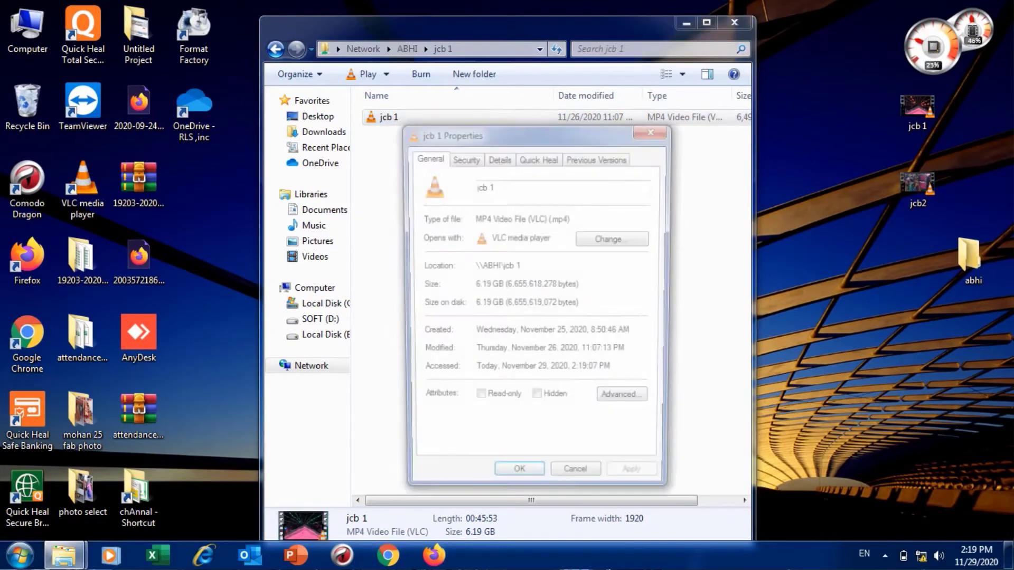
{"action": "left_click", "coordinate": [651, 132]}
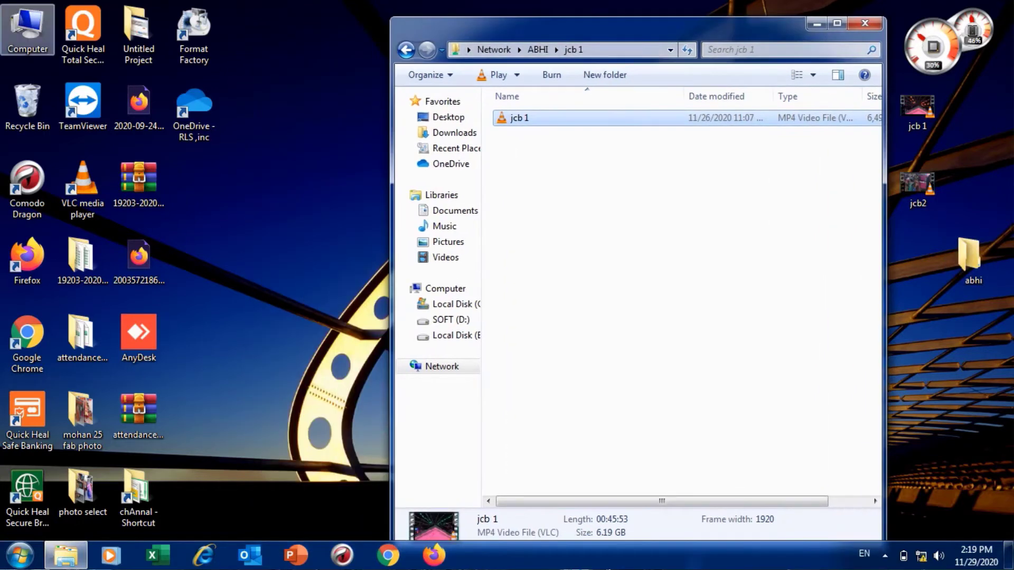
Open a second Explorer window showing Computer and arrange it side by side with the jcb 1 share window
{"action": "key", "text": "super+e"}
{"action": "left_click_drag", "start_coordinate": [626, 11], "coordinate": [171, 49]}
{"action": "left_click_drag", "start_coordinate": [529, 32], "coordinate": [644, 26]}
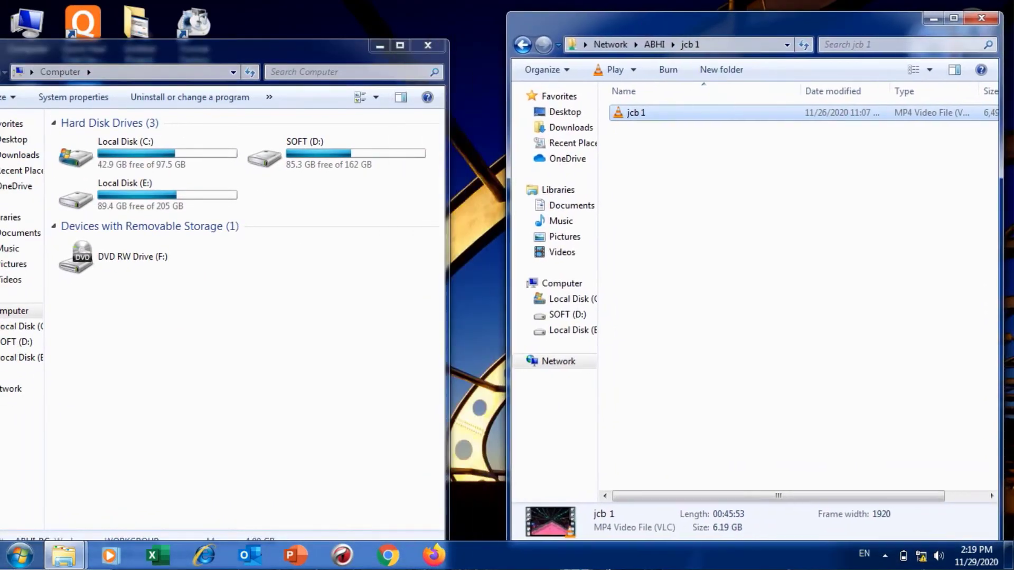
{"action": "left_click_drag", "start_coordinate": [240, 53], "coordinate": [299, 20]}
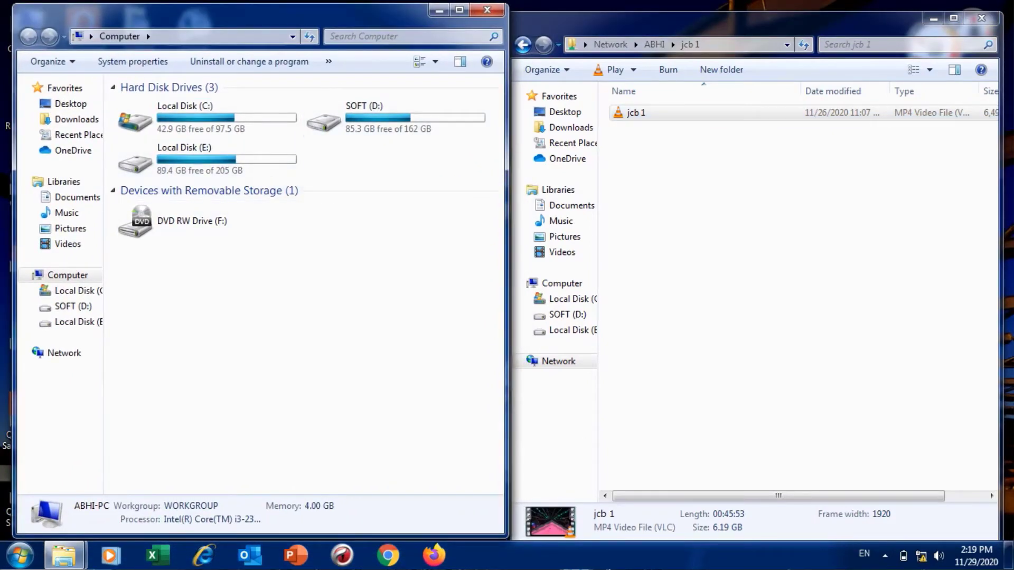
Copy the jcb 1 video from the network share into the local drive E and expand the details of the copy progress
{"action": "double_click", "coordinate": [200, 158]}
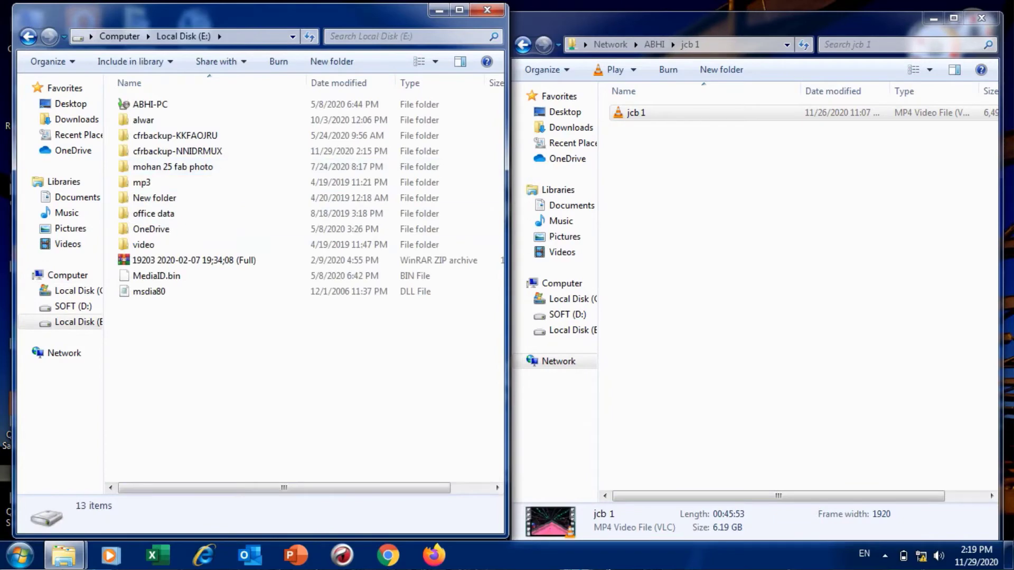
{"action": "left_click_drag", "start_coordinate": [634, 112], "coordinate": [267, 367]}
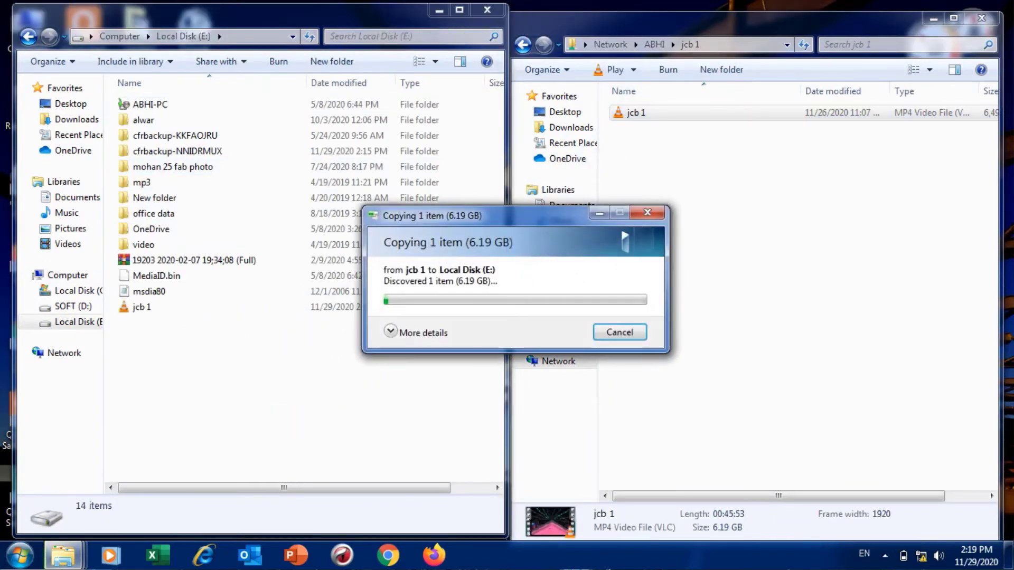
{"action": "left_click", "coordinate": [390, 331]}
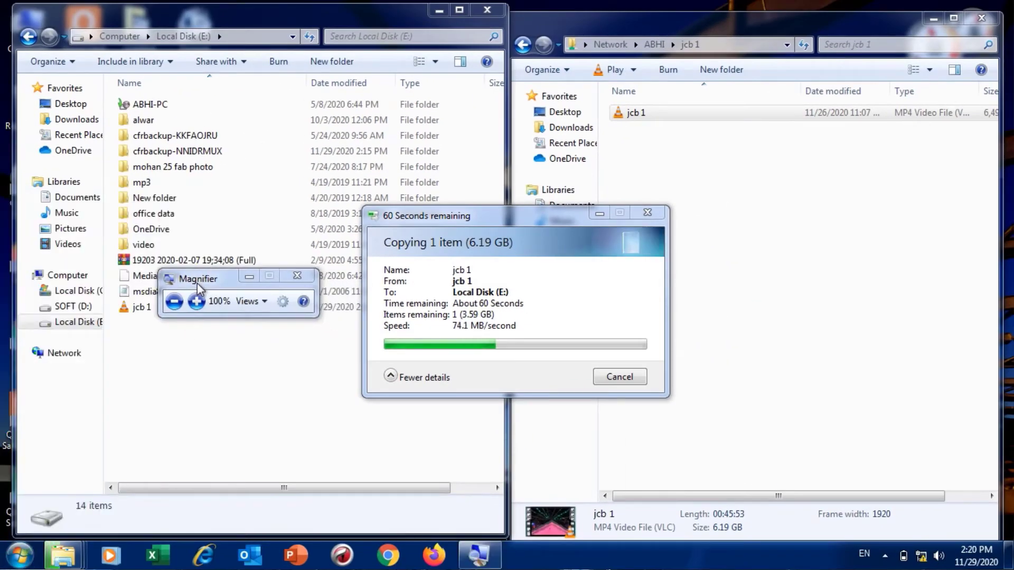
Magnify the screen to 200% and arrange the copy progress and Magnifier windows to examine the transfer speed and remaining time
{"action": "left_click", "coordinate": [196, 301]}
{"action": "left_click", "coordinate": [196, 302]}
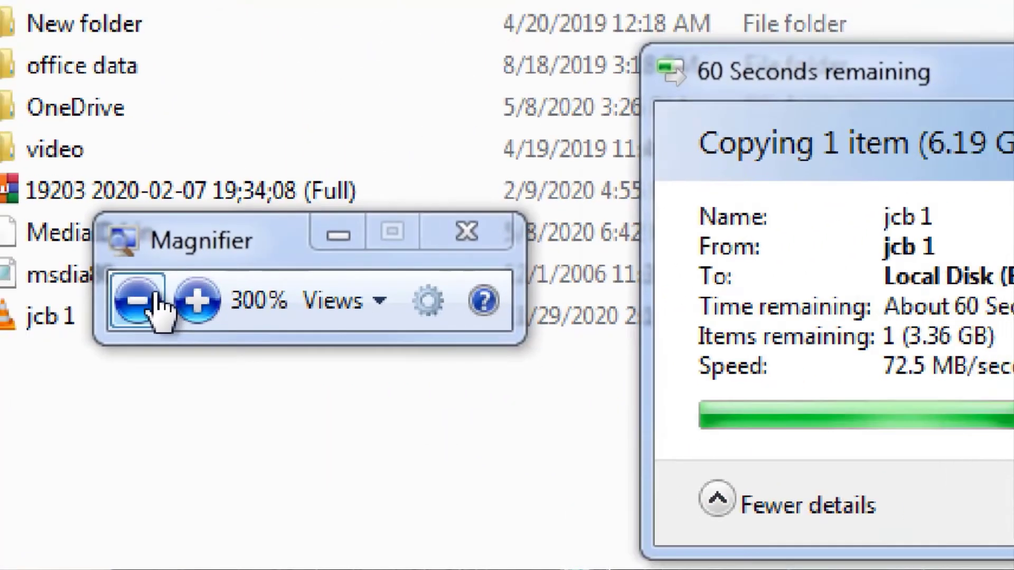
{"action": "left_click", "coordinate": [155, 300]}
{"action": "left_click", "coordinate": [145, 299]}
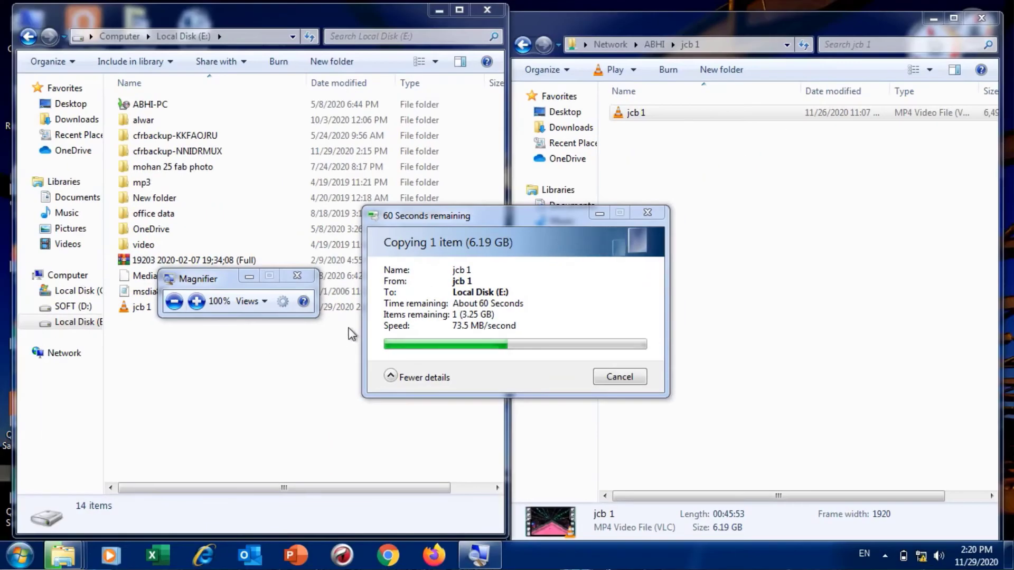
{"action": "left_click", "coordinate": [196, 301]}
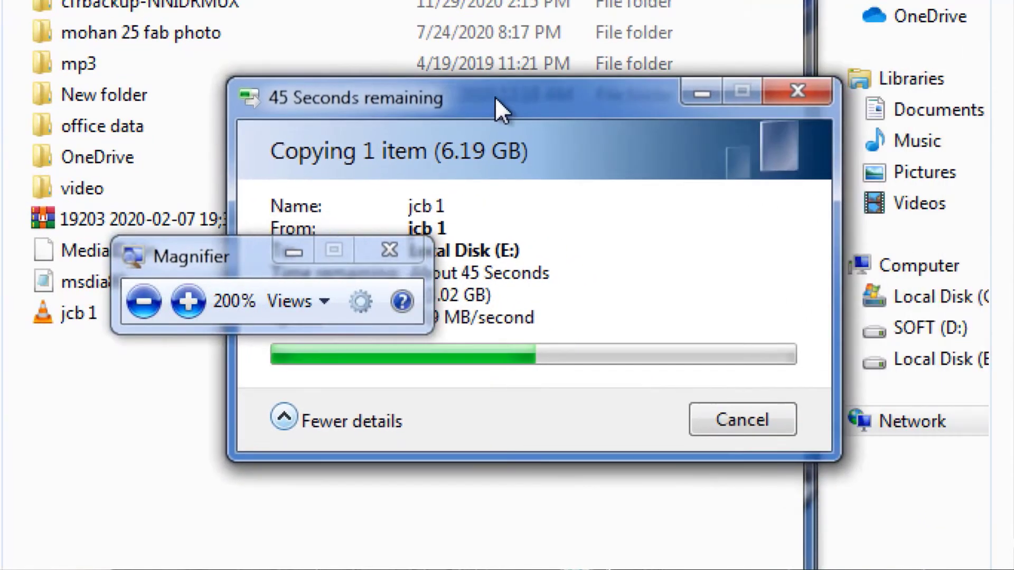
{"action": "left_click_drag", "start_coordinate": [495, 97], "coordinate": [525, 63]}
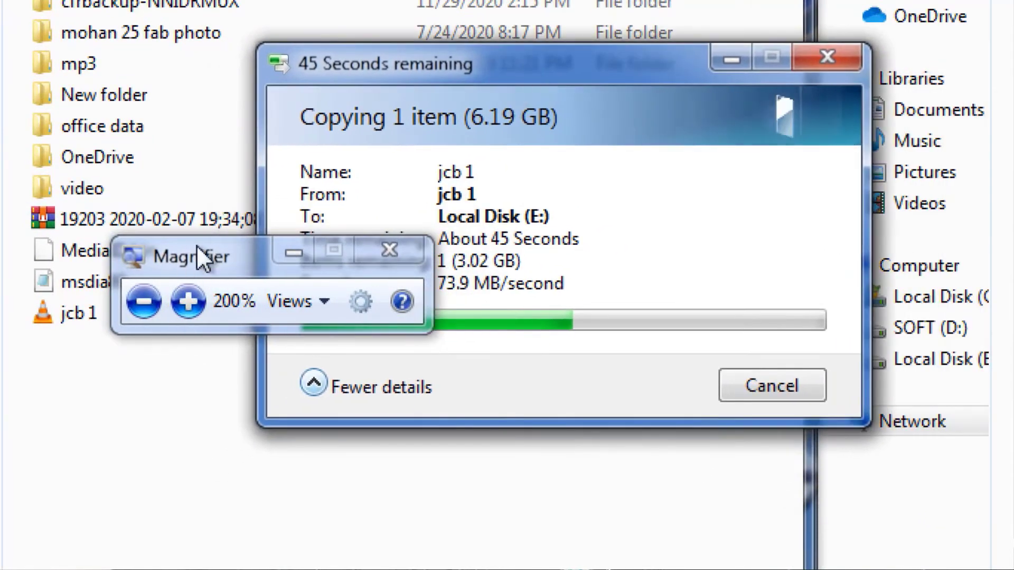
{"action": "left_click_drag", "start_coordinate": [205, 249], "coordinate": [119, 463]}
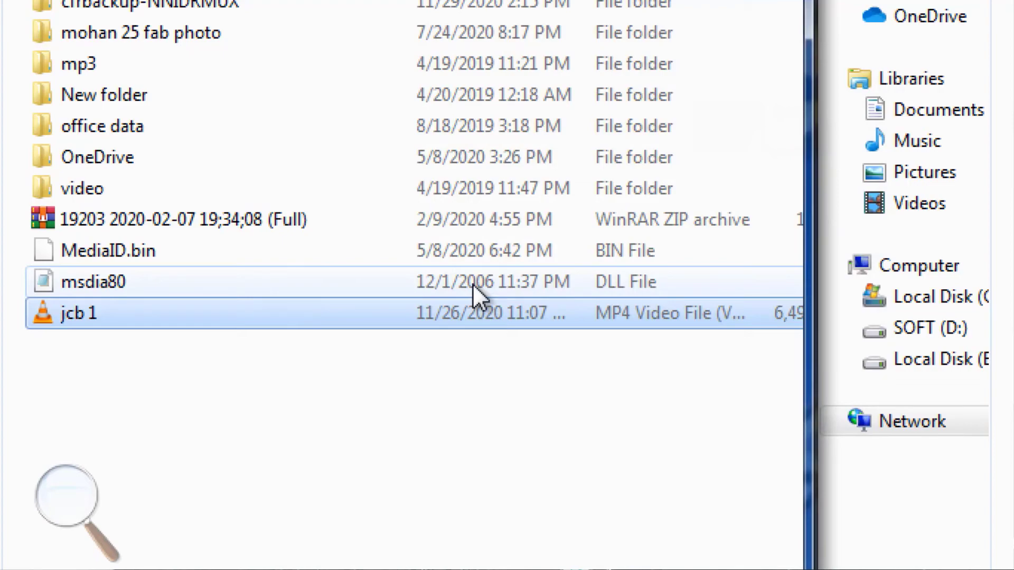
Return the magnification to 100%, check the size in the properties of the copied jcb 1 video in drive E, and close the properties
{"action": "left_click", "coordinate": [48, 514]}
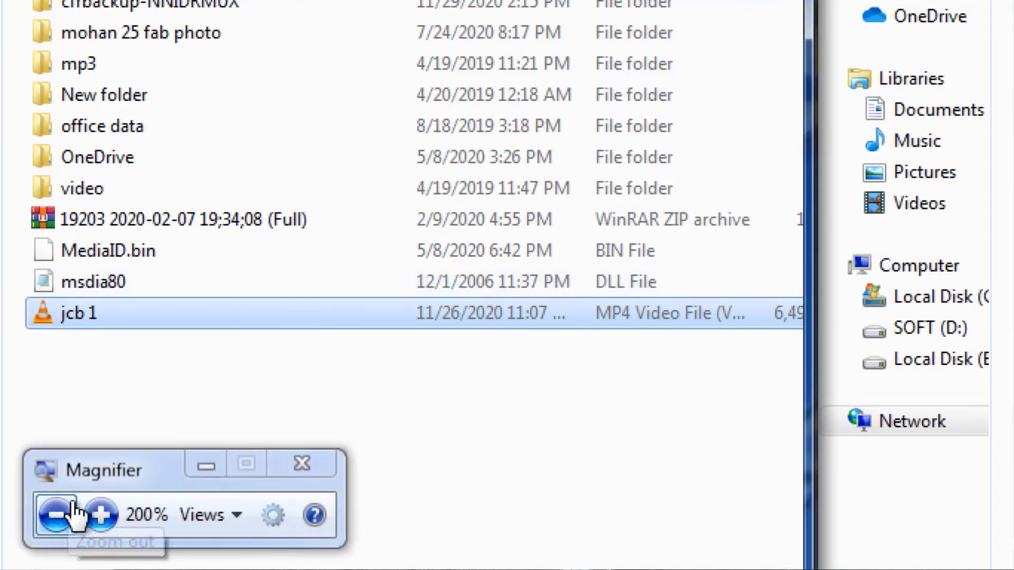
{"action": "left_click", "coordinate": [56, 516]}
{"action": "left_click", "coordinate": [215, 321]}
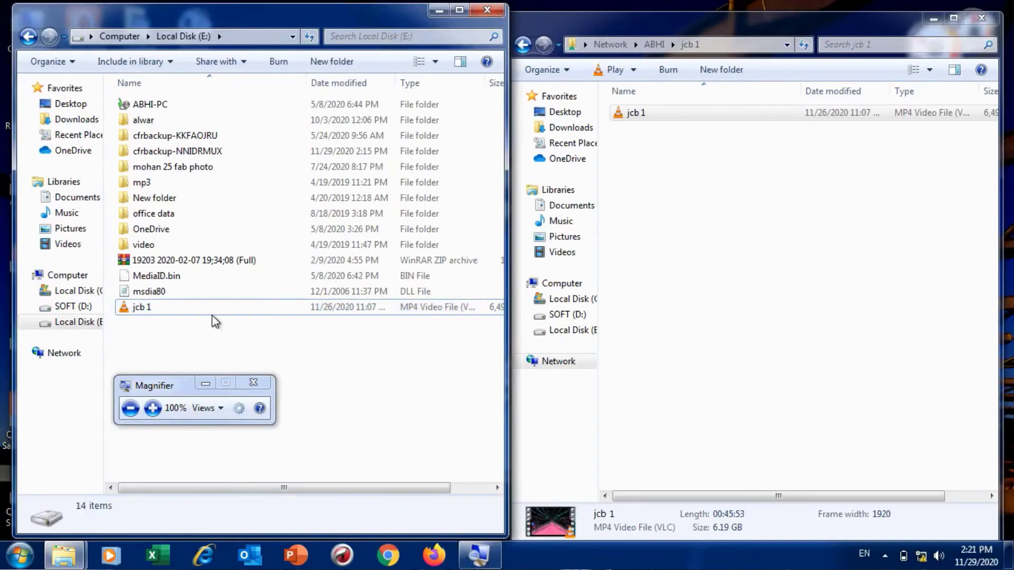
{"action": "left_click", "coordinate": [201, 308]}
{"action": "right_click", "coordinate": [200, 308]}
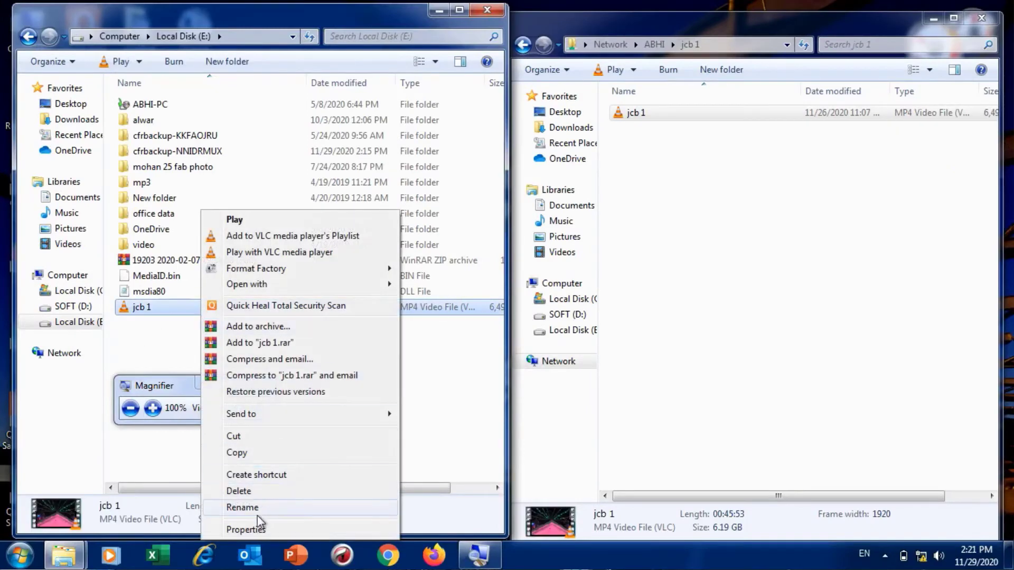
{"action": "left_click", "coordinate": [253, 530]}
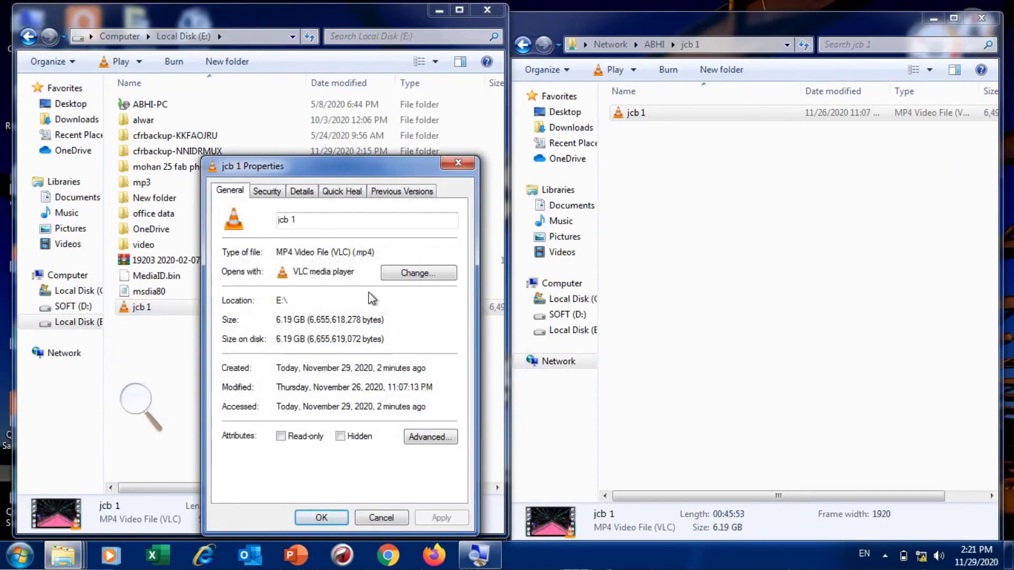
{"action": "left_click", "coordinate": [458, 163]}
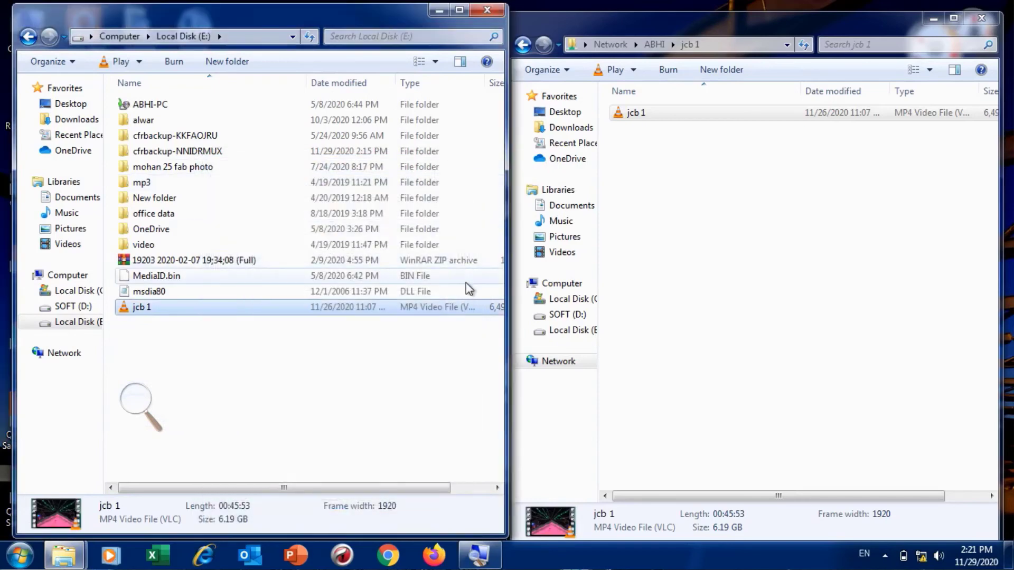